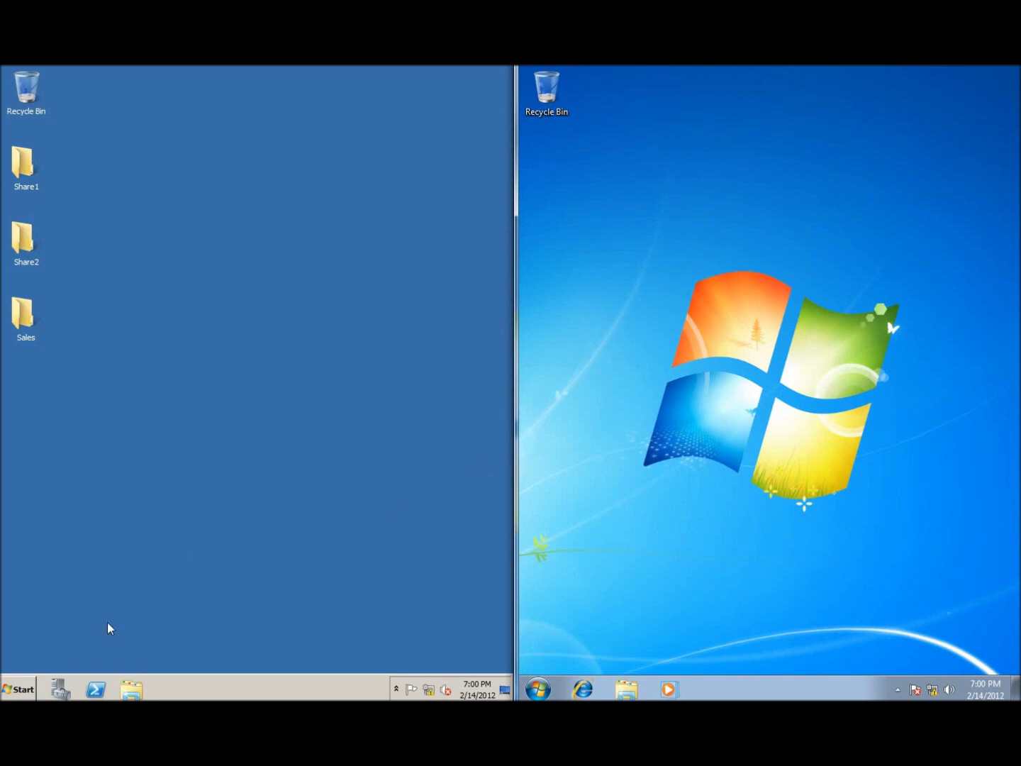
Launch Group Policy Management from Administrative Tools and collapse the Forest node
{"action": "left_click", "coordinate": [13, 683]}
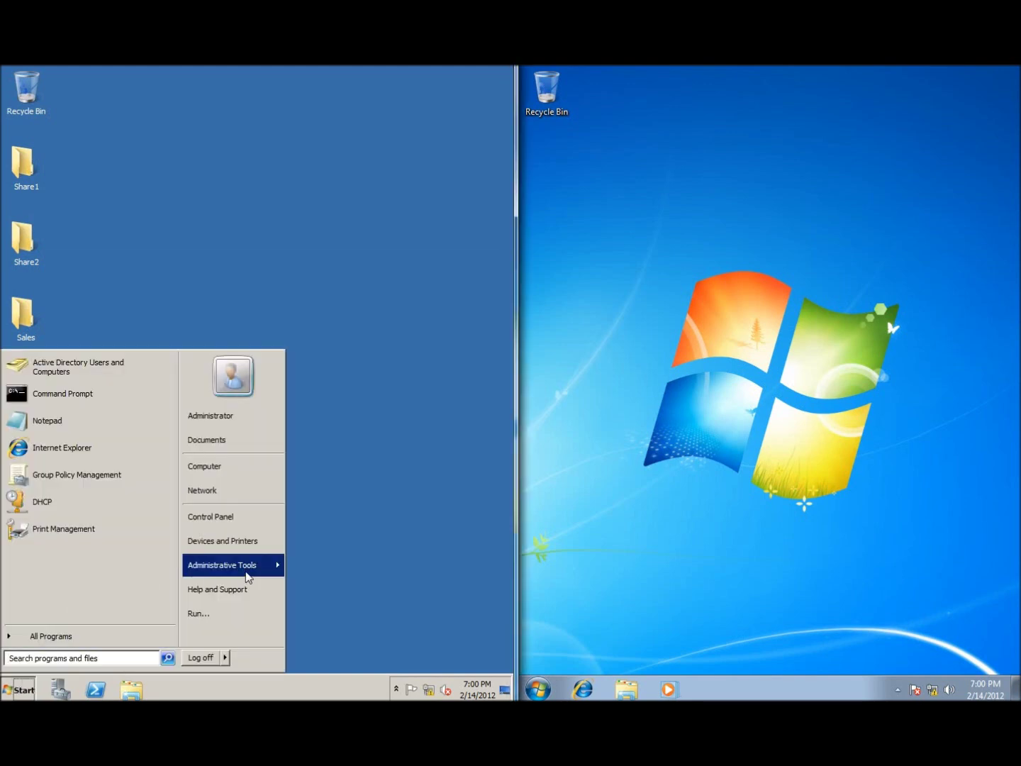
{"action": "mouse_move", "coordinate": [248, 578]}
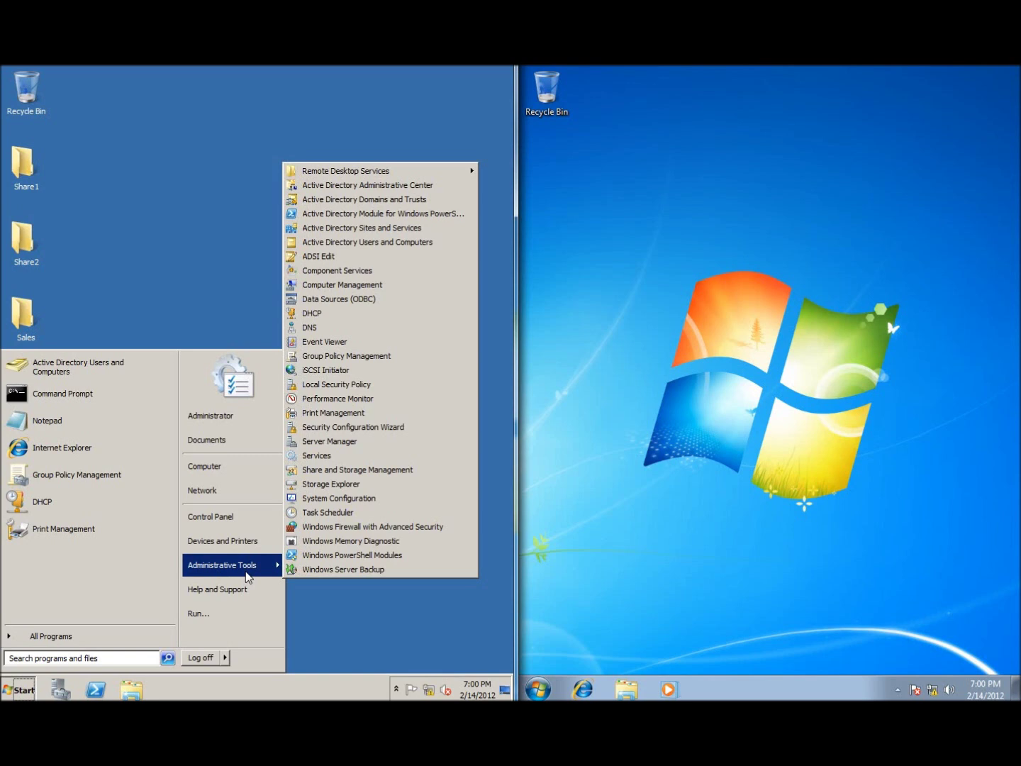
{"action": "left_click", "coordinate": [338, 354]}
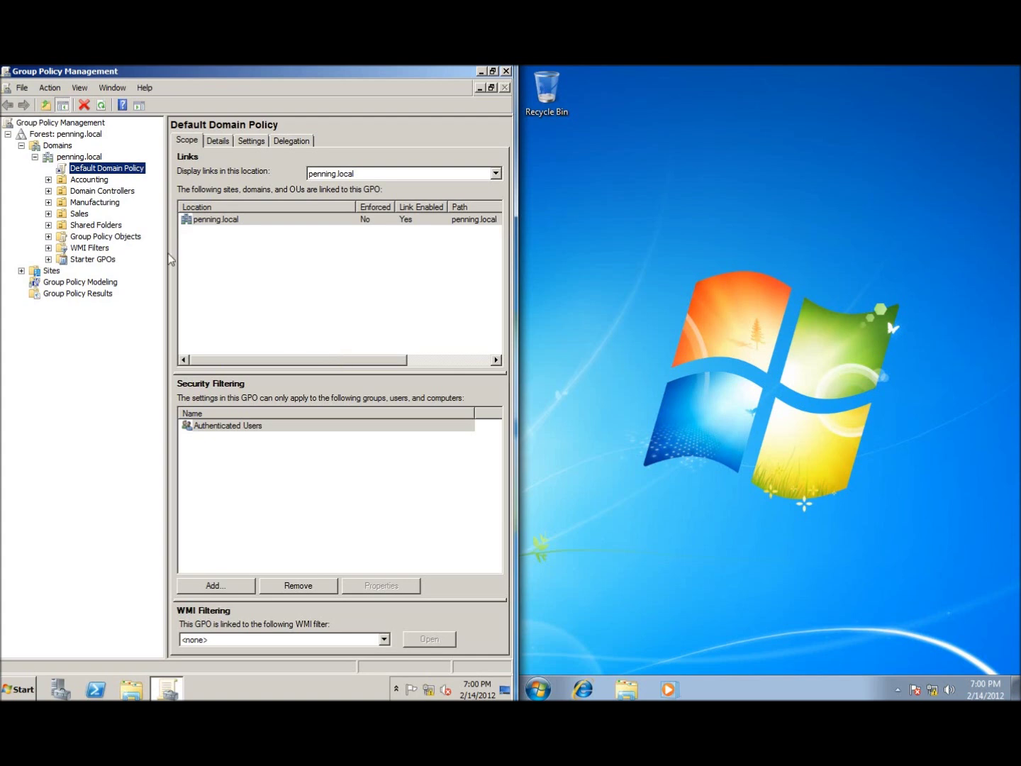
{"action": "left_click", "coordinate": [8, 134]}
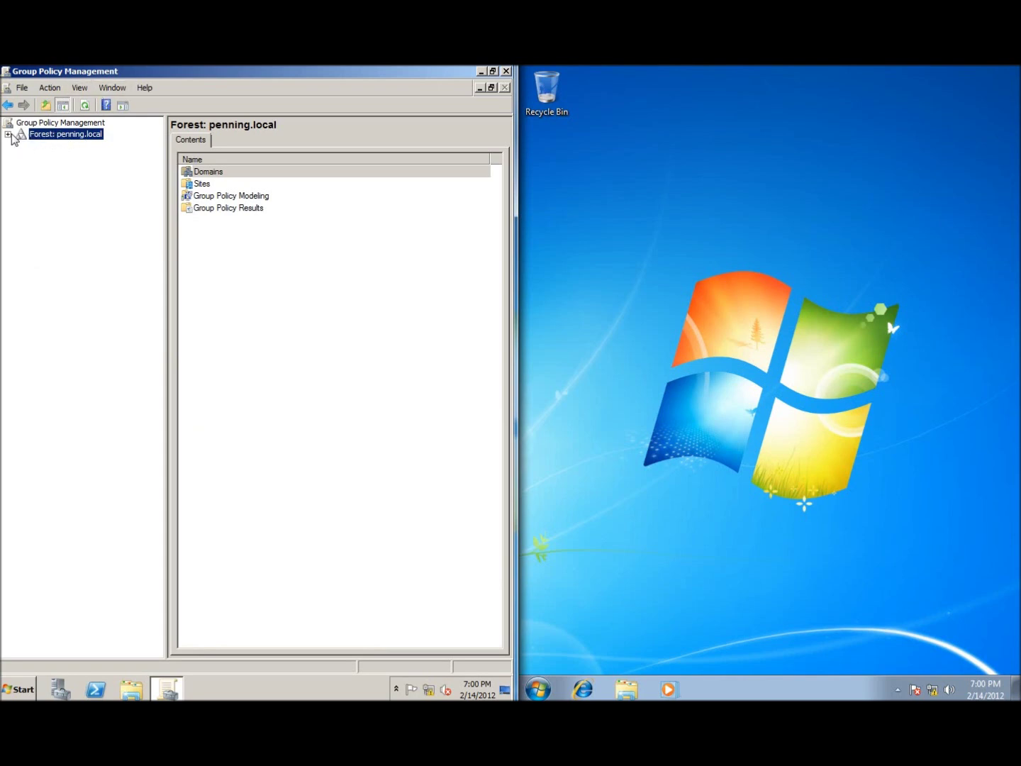
Expand Forest > Domains > penning.local, select Default Domain Policy, and dismiss the link notice
{"action": "left_click", "coordinate": [7, 134]}
{"action": "left_click", "coordinate": [44, 145]}
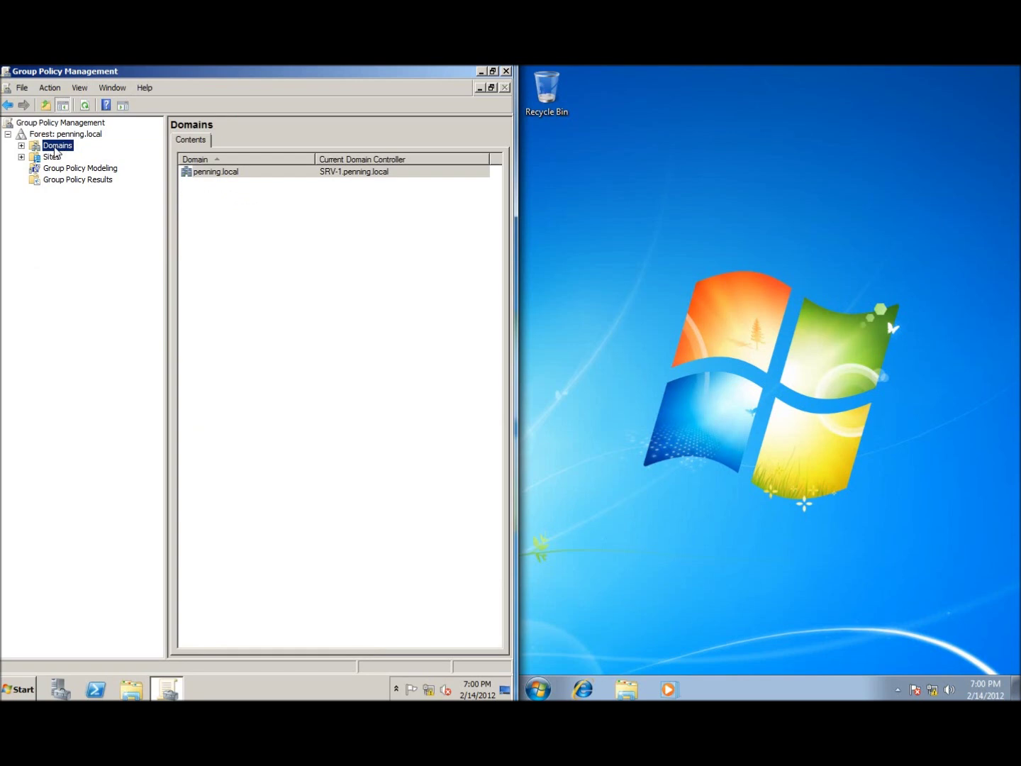
{"action": "left_click", "coordinate": [21, 145]}
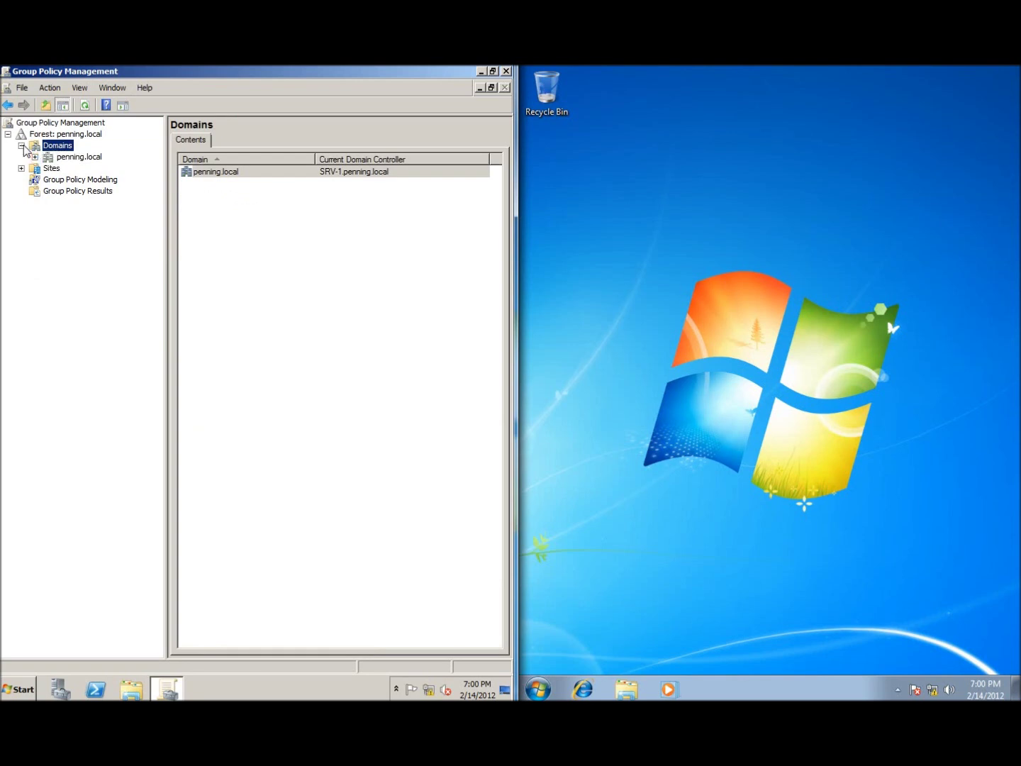
{"action": "left_click", "coordinate": [69, 158]}
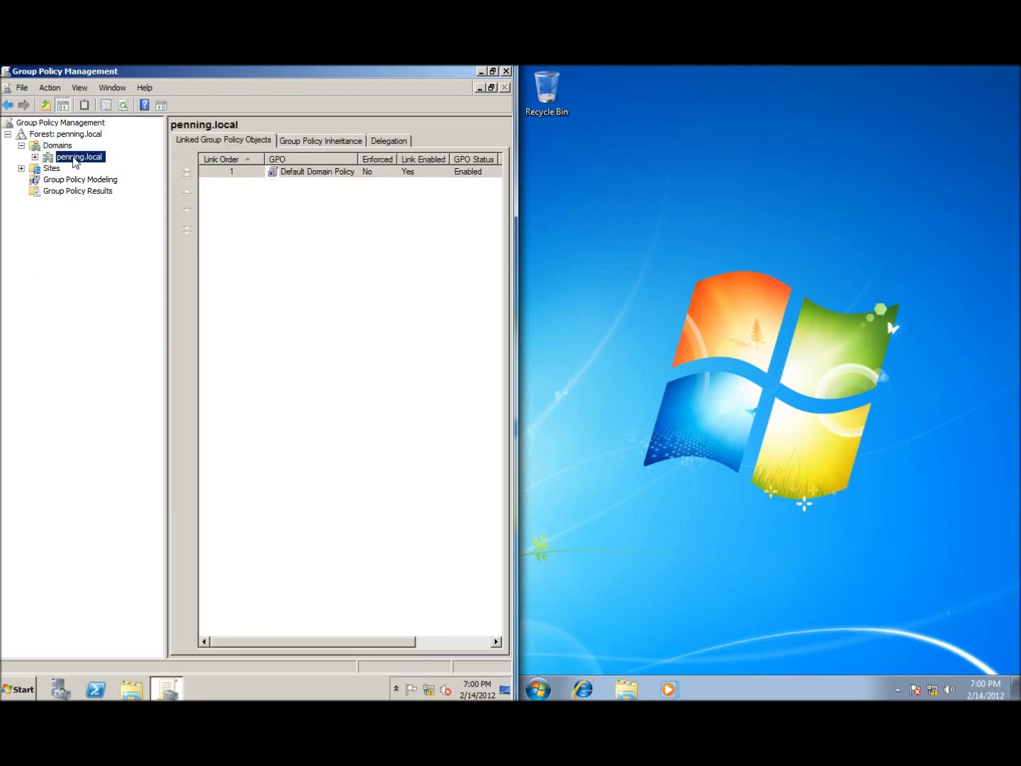
{"action": "left_click", "coordinate": [36, 157]}
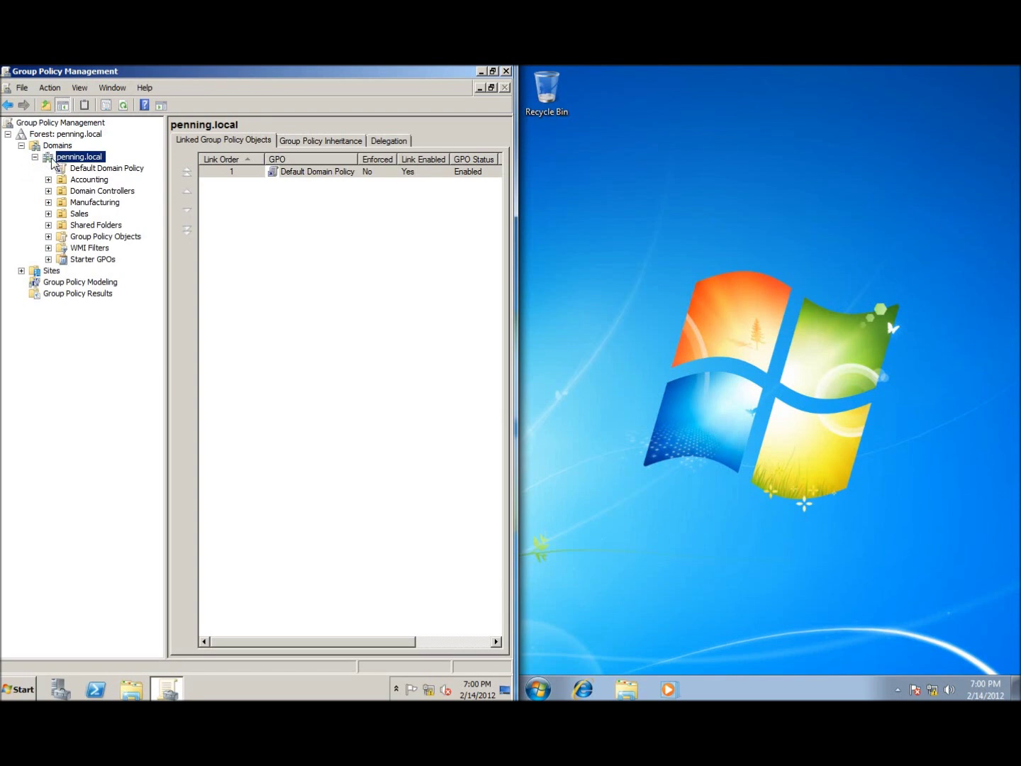
{"action": "left_click", "coordinate": [88, 171]}
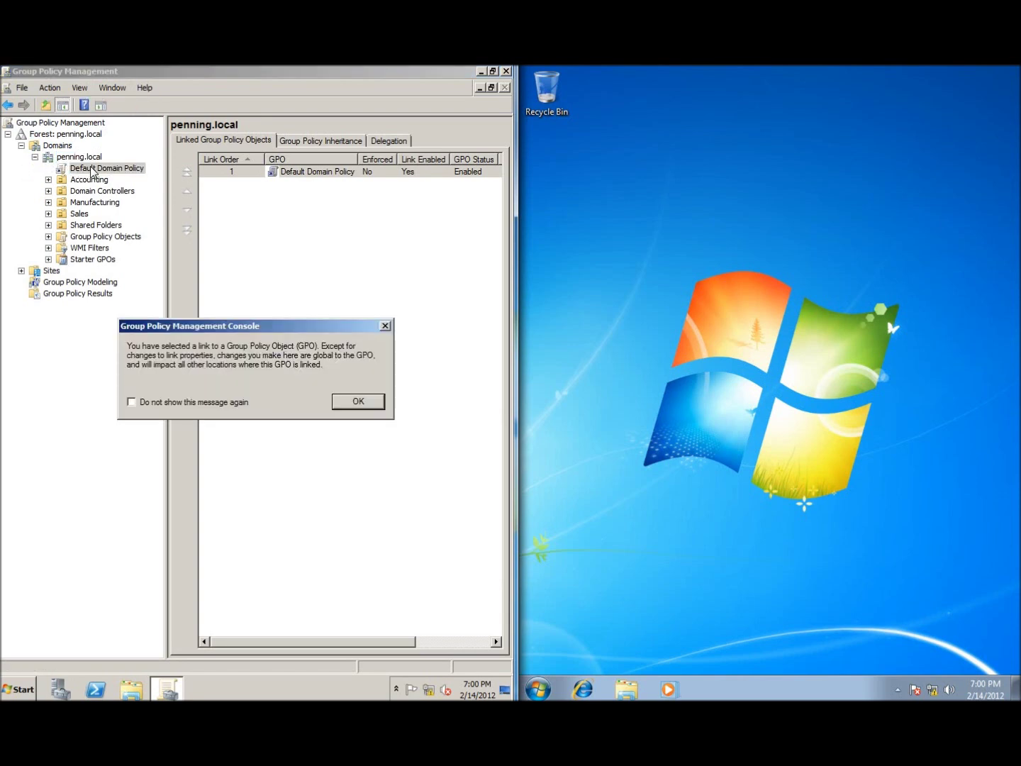
{"action": "left_click", "coordinate": [346, 405]}
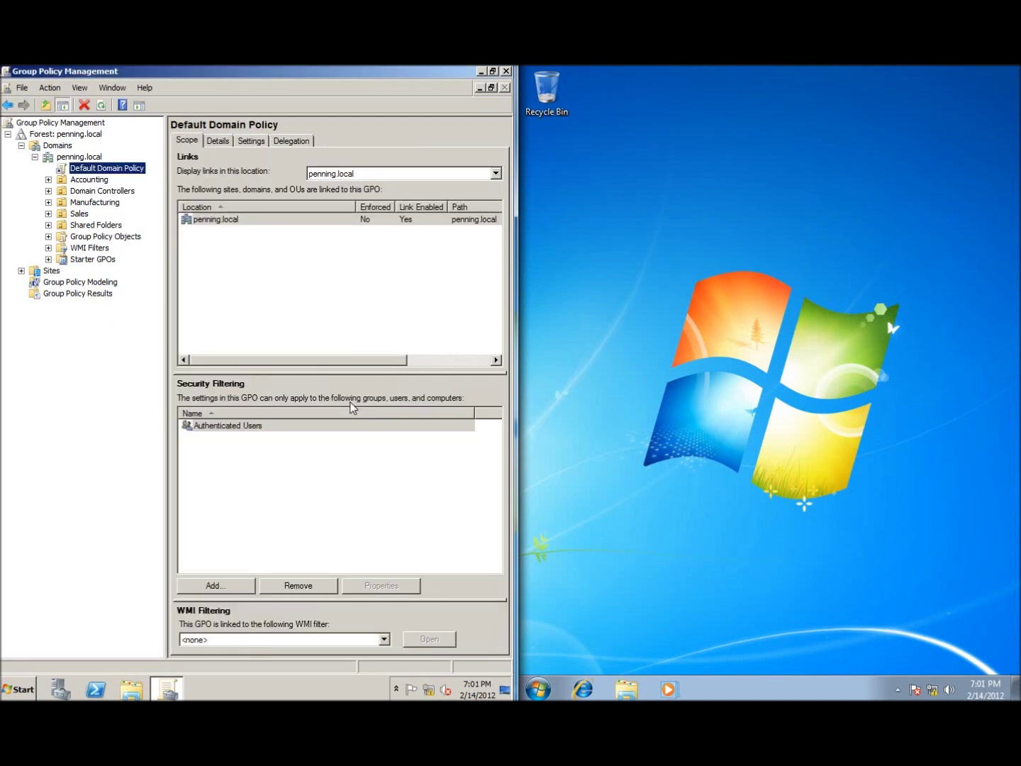
Show the Default Domain Policy Settings report, closing the IE Enhanced Security blocking dialog
{"action": "left_click", "coordinate": [249, 141]}
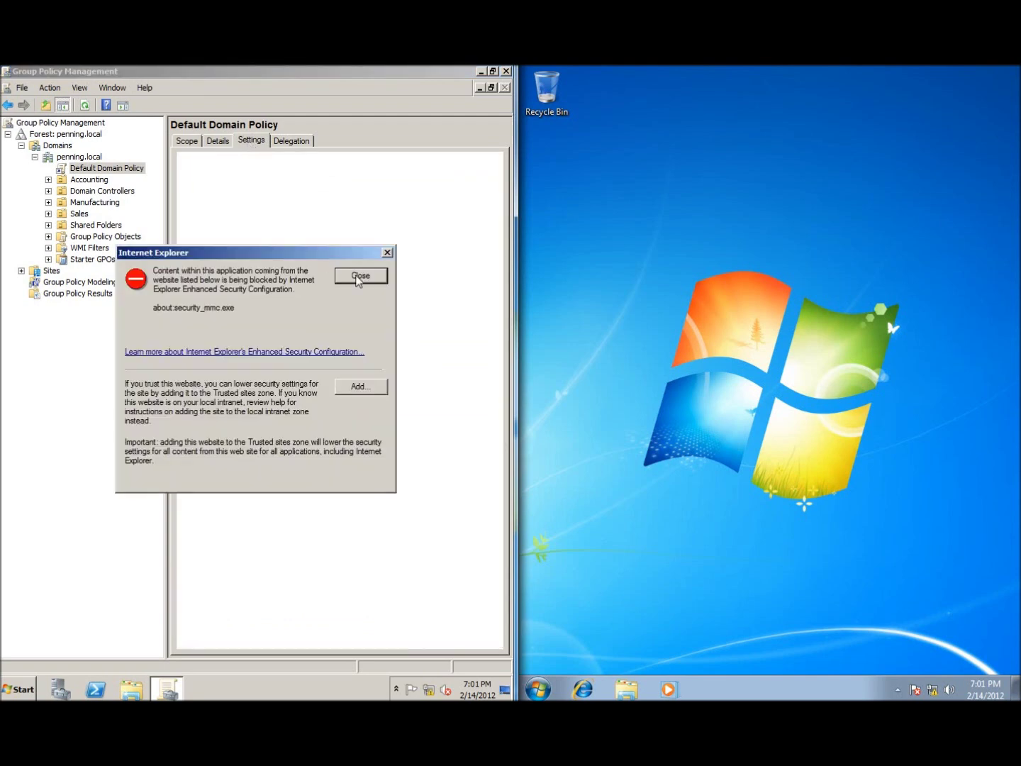
{"action": "left_click", "coordinate": [360, 276]}
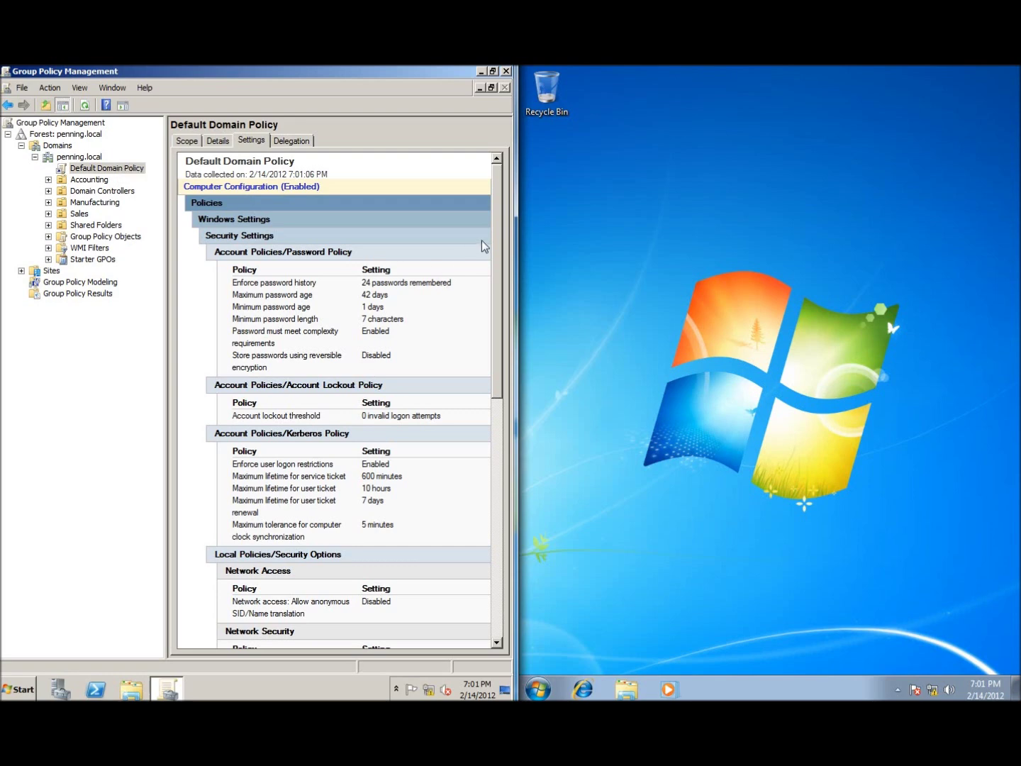
{"action": "left_click_drag", "start_coordinate": [492, 238], "coordinate": [466, 222]}
{"action": "left_click_drag", "start_coordinate": [361, 284], "coordinate": [427, 292]}
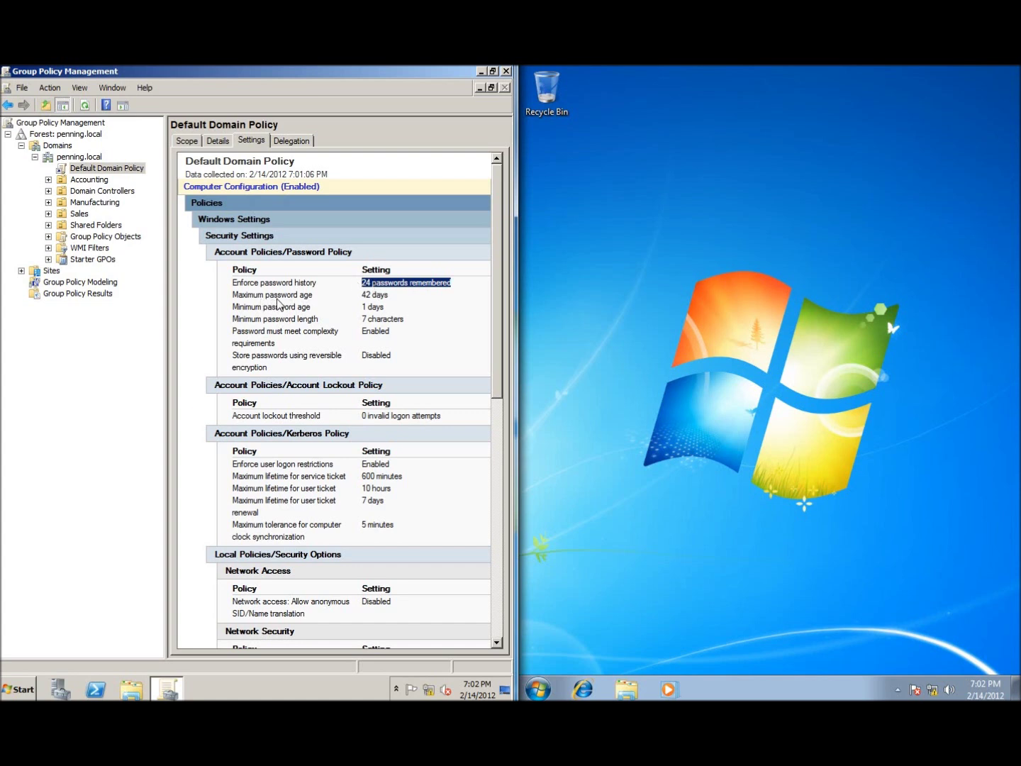
{"action": "left_click_drag", "start_coordinate": [361, 296], "coordinate": [380, 300]}
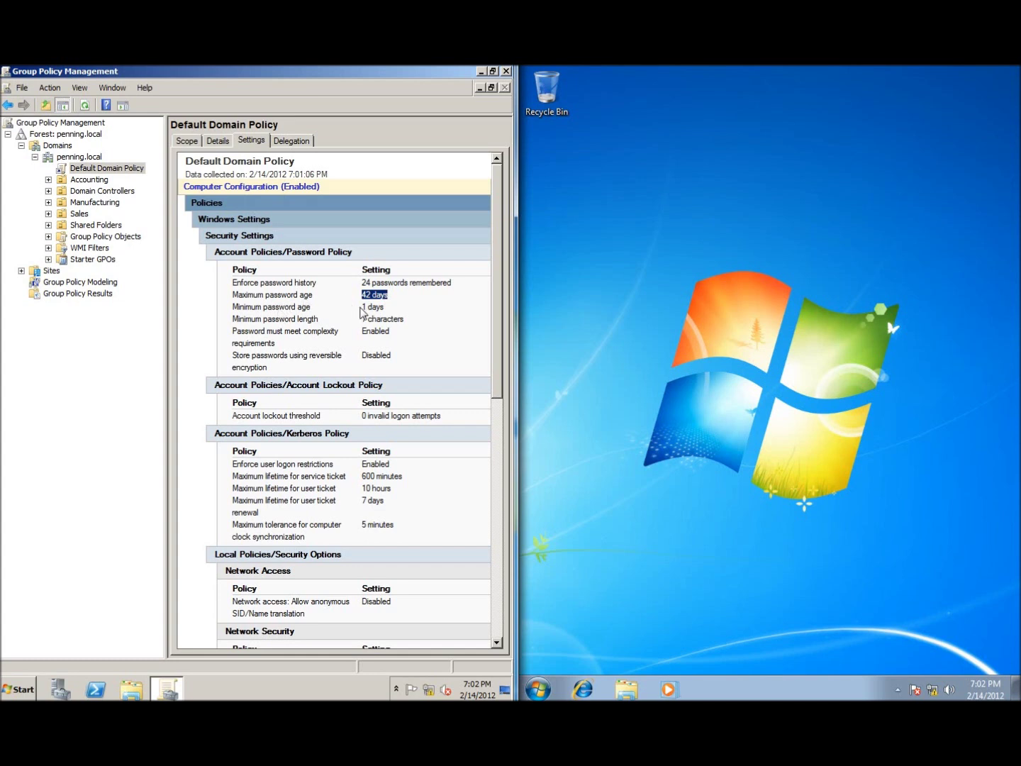
{"action": "left_click_drag", "start_coordinate": [361, 307], "coordinate": [384, 309]}
{"action": "left_click", "coordinate": [271, 325]}
{"action": "left_click_drag", "start_coordinate": [363, 321], "coordinate": [403, 319]}
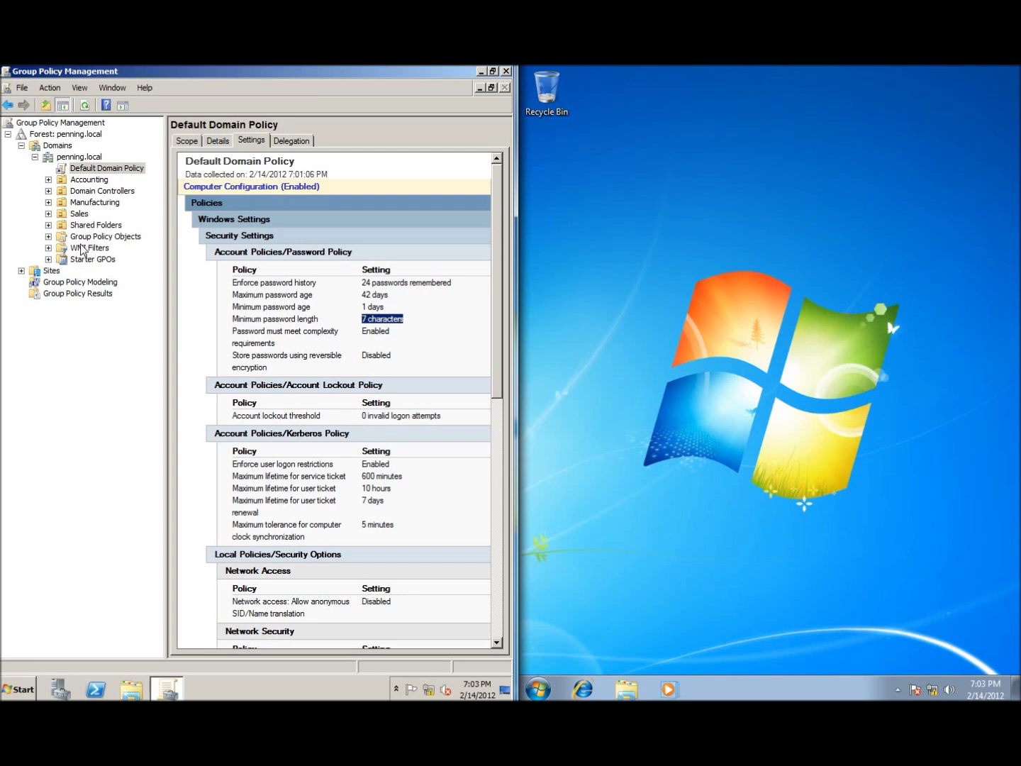
Edit the Default Domain Policy and move the editor window lower on screen
{"action": "right_click", "coordinate": [92, 171]}
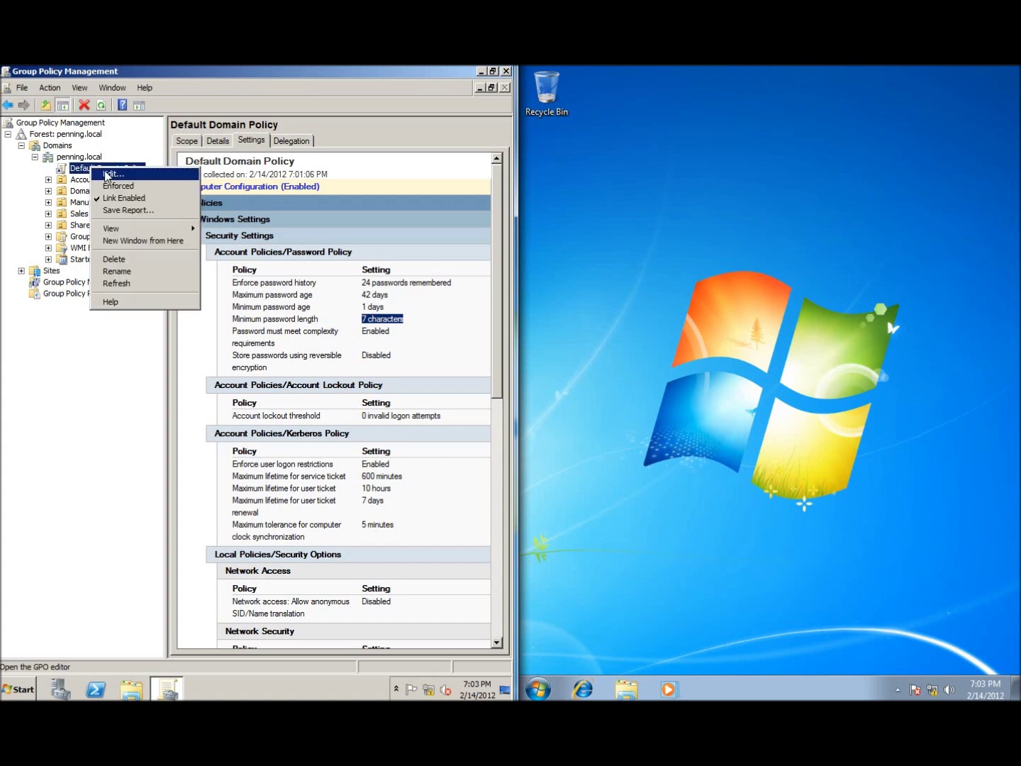
{"action": "left_click", "coordinate": [106, 174]}
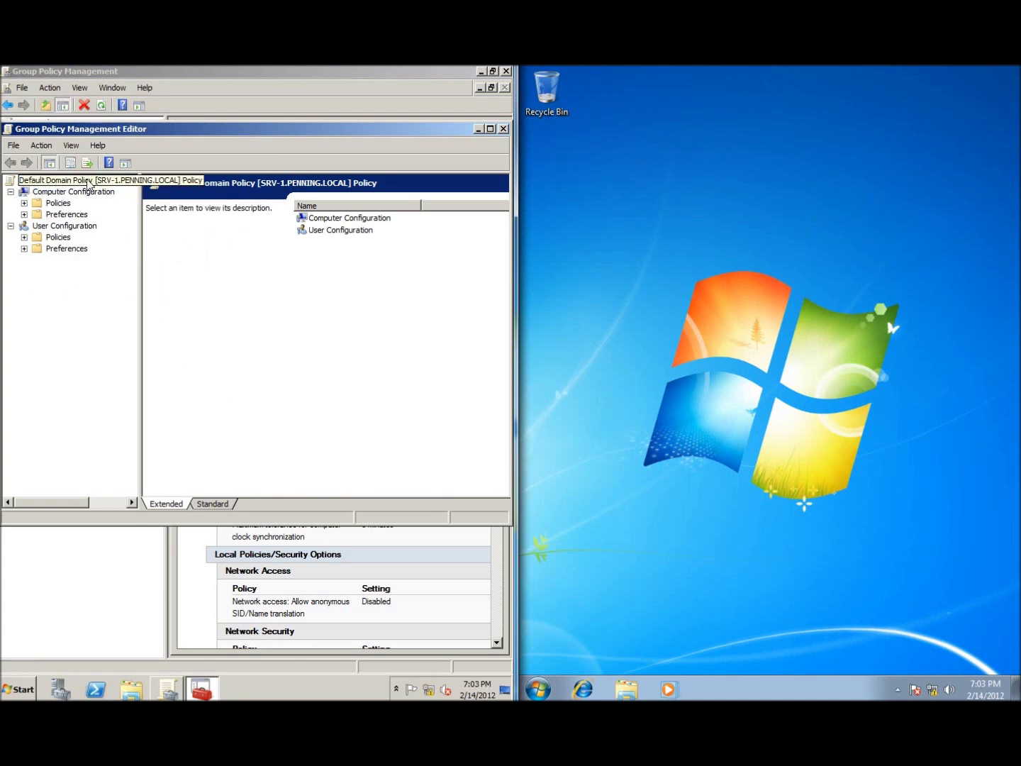
{"action": "left_click_drag", "start_coordinate": [201, 131], "coordinate": [189, 280]}
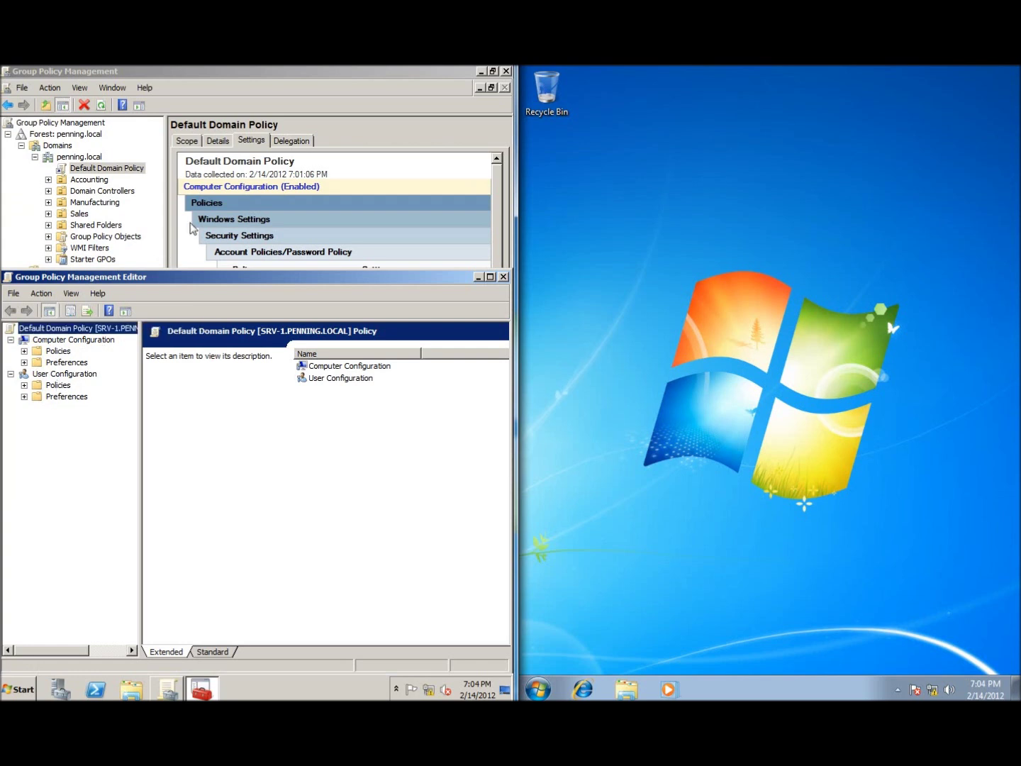
Expand Policies > Windows Settings > Security Settings > Account Policies to Password Policy, widening the tree
{"action": "left_click", "coordinate": [24, 351]}
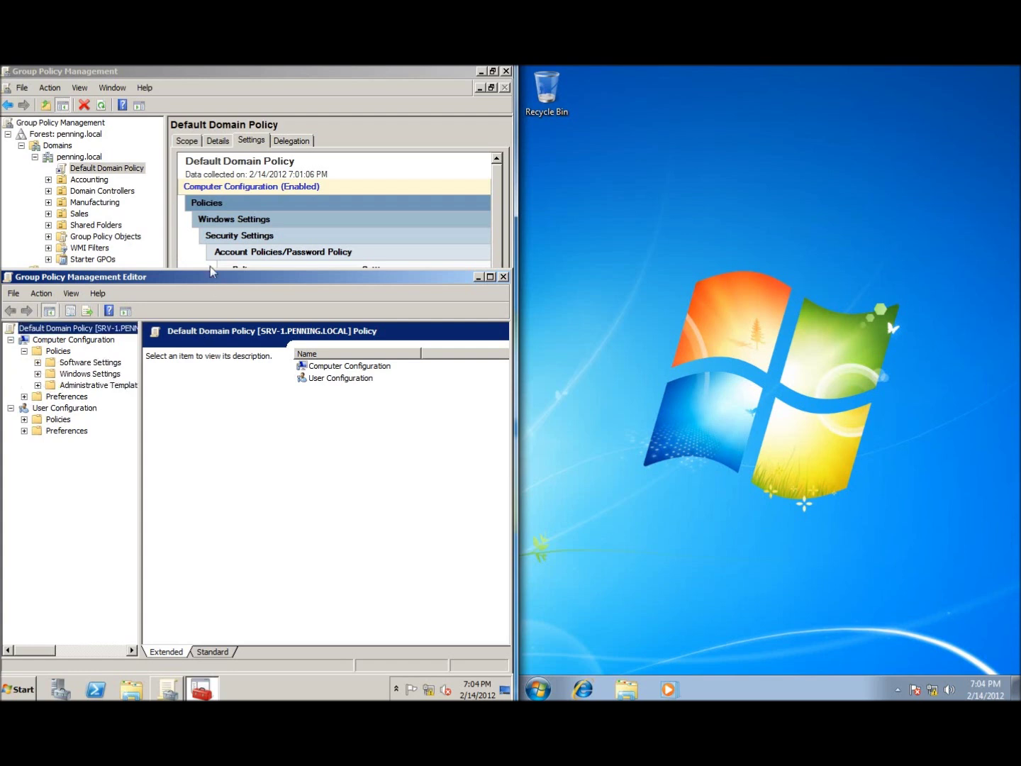
{"action": "left_click", "coordinate": [37, 373]}
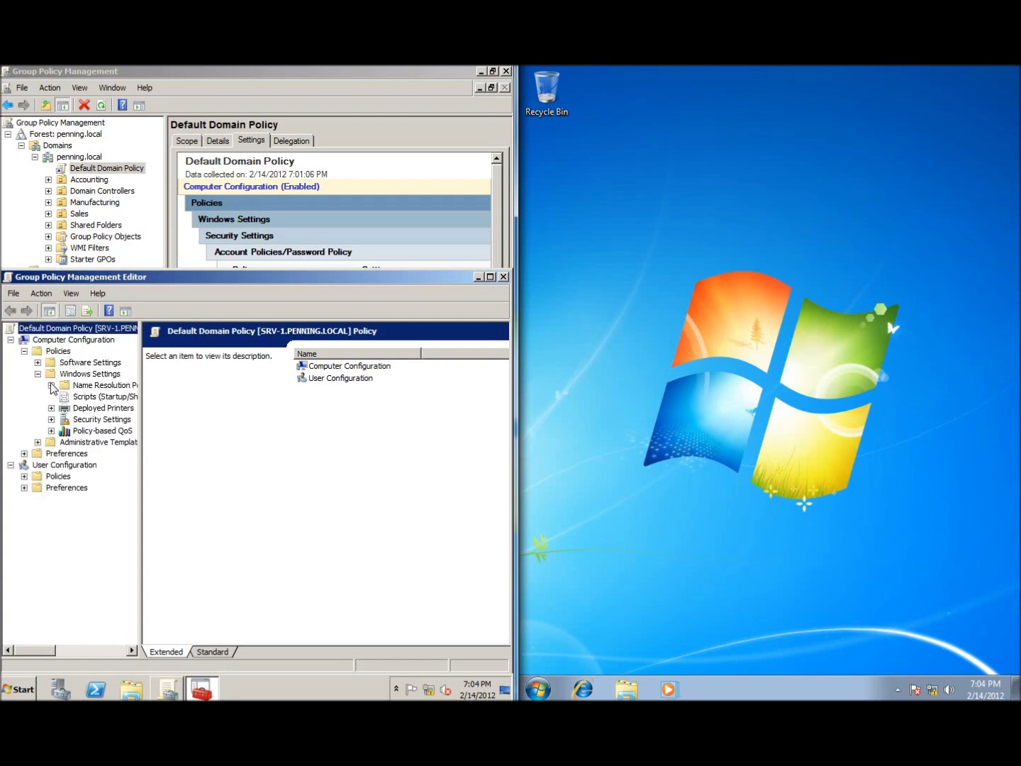
{"action": "left_click", "coordinate": [51, 419]}
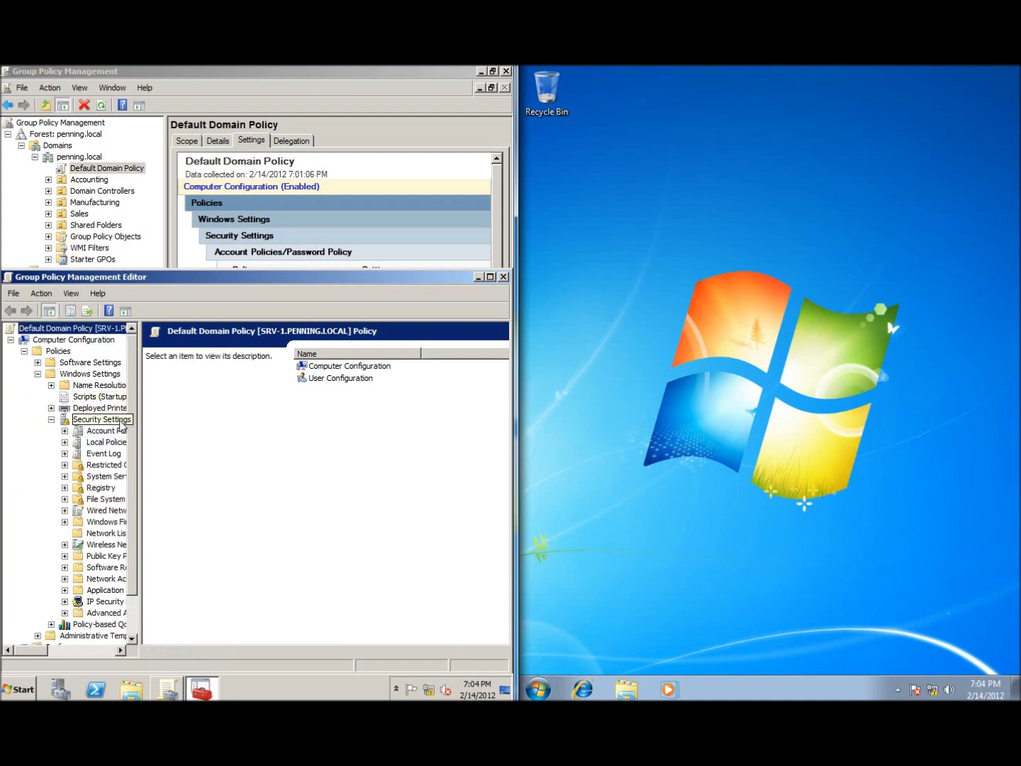
{"action": "left_click", "coordinate": [64, 430]}
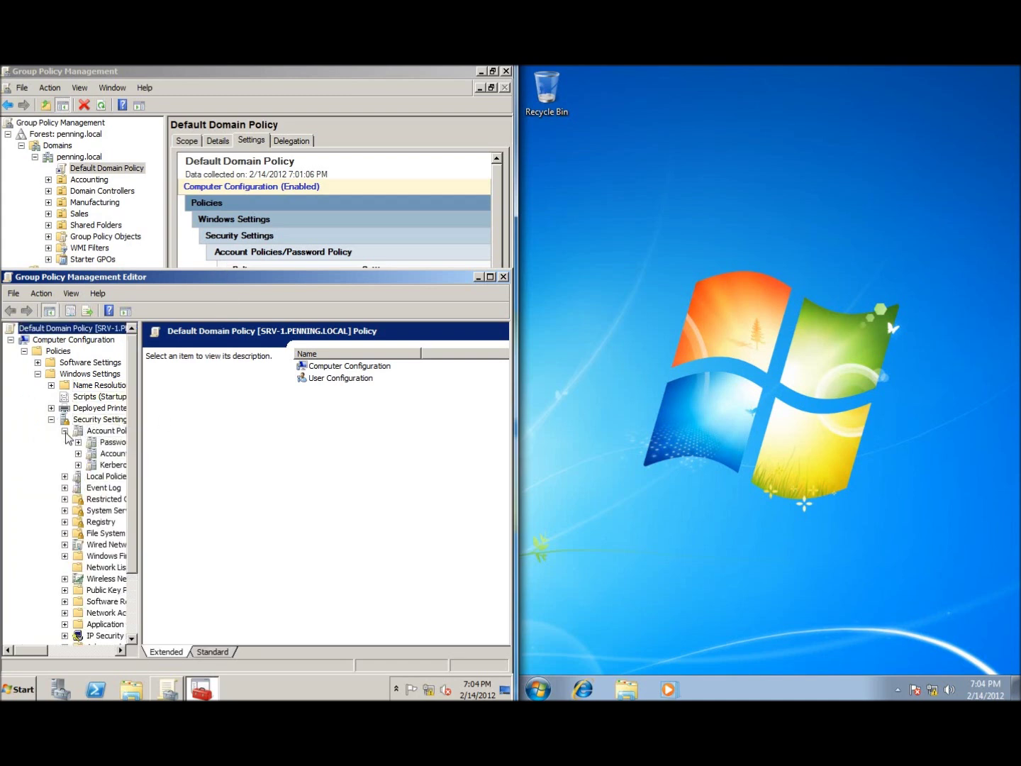
{"action": "left_click", "coordinate": [105, 442]}
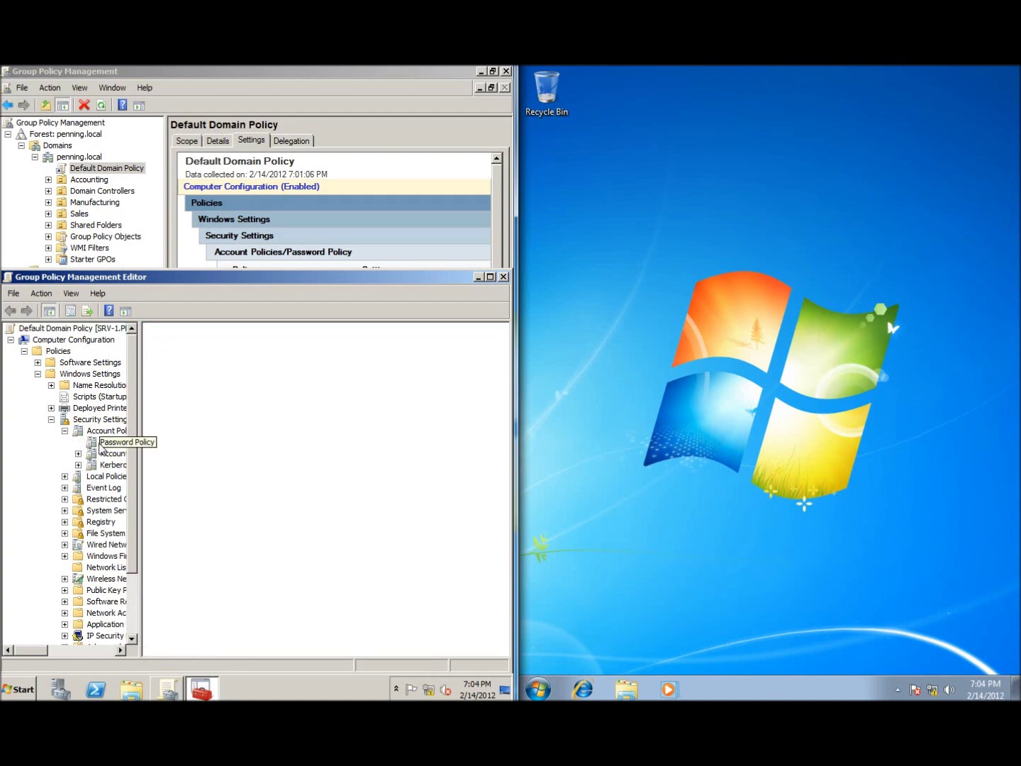
{"action": "left_click_drag", "start_coordinate": [138, 470], "coordinate": [181, 470]}
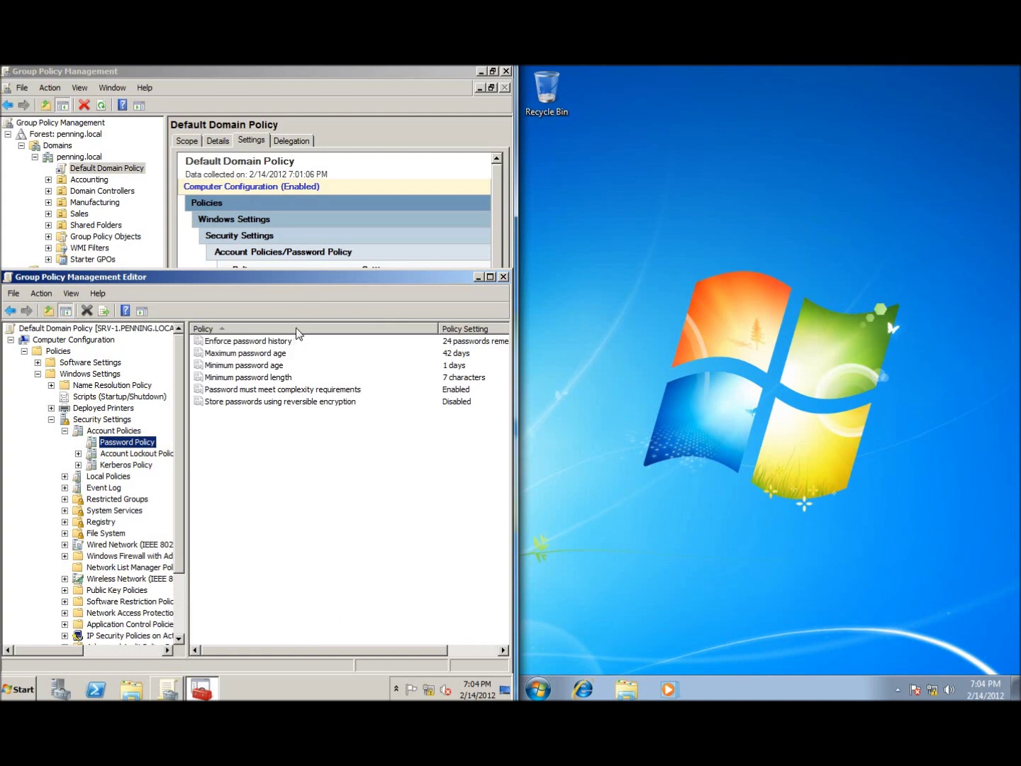
Review the Maximum password age explanation, noting that 0 means passwords never expire
{"action": "double_click", "coordinate": [264, 357]}
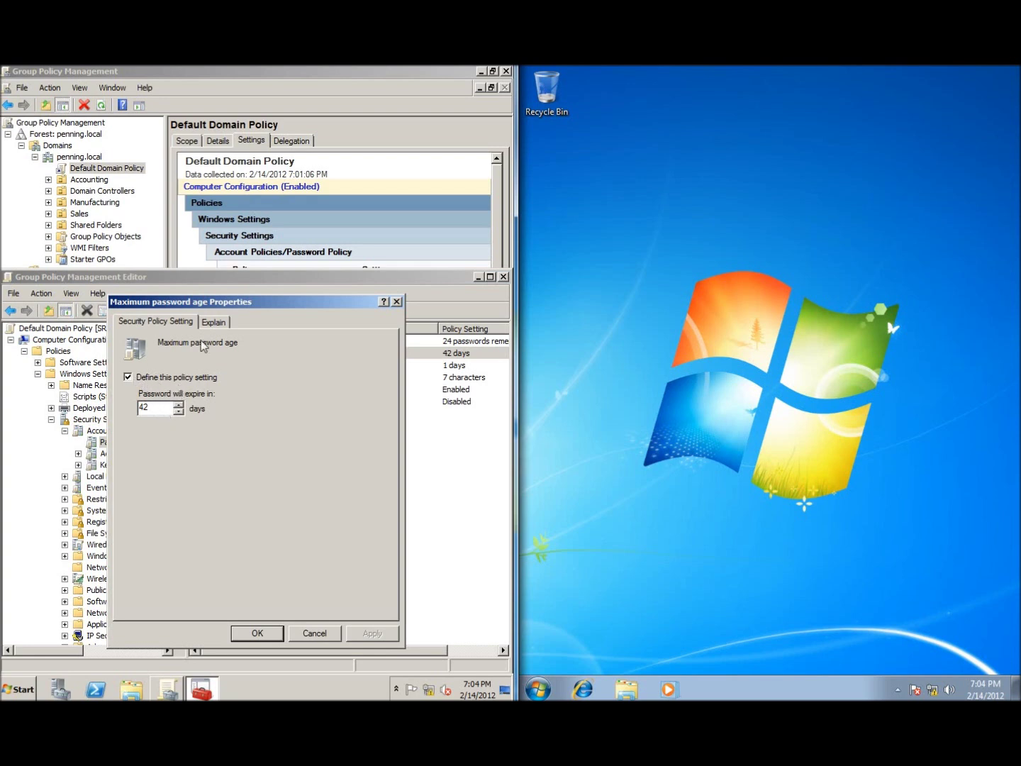
{"action": "left_click", "coordinate": [212, 324]}
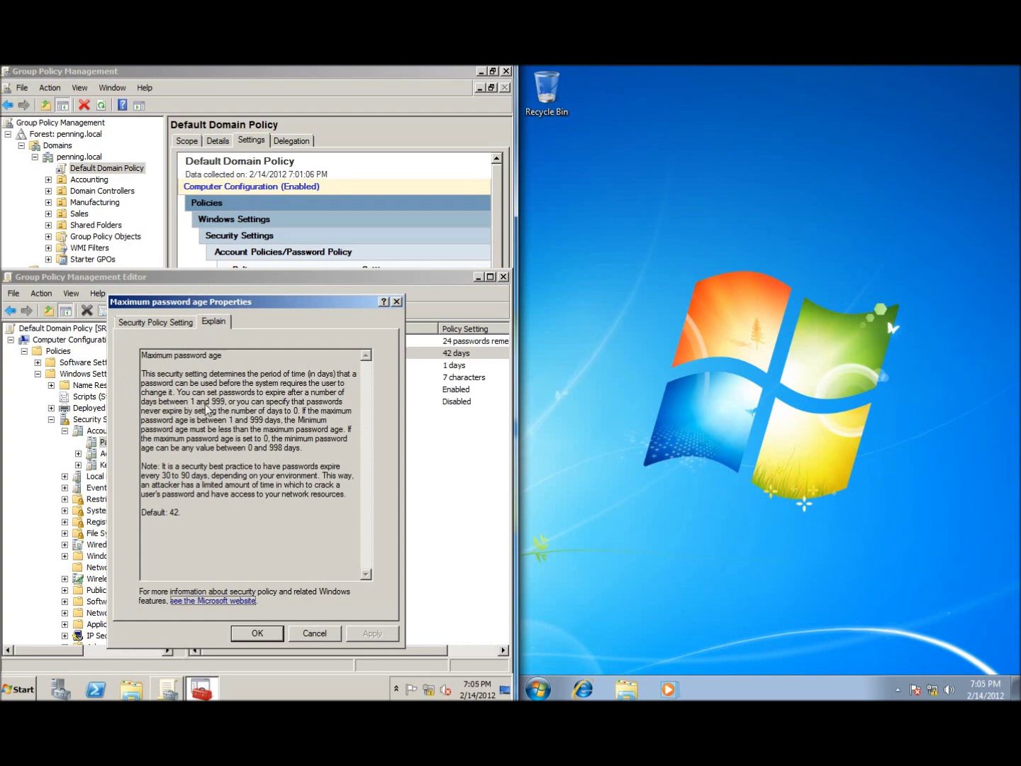
{"action": "double_click", "coordinate": [294, 411]}
{"action": "left_click", "coordinate": [397, 302]}
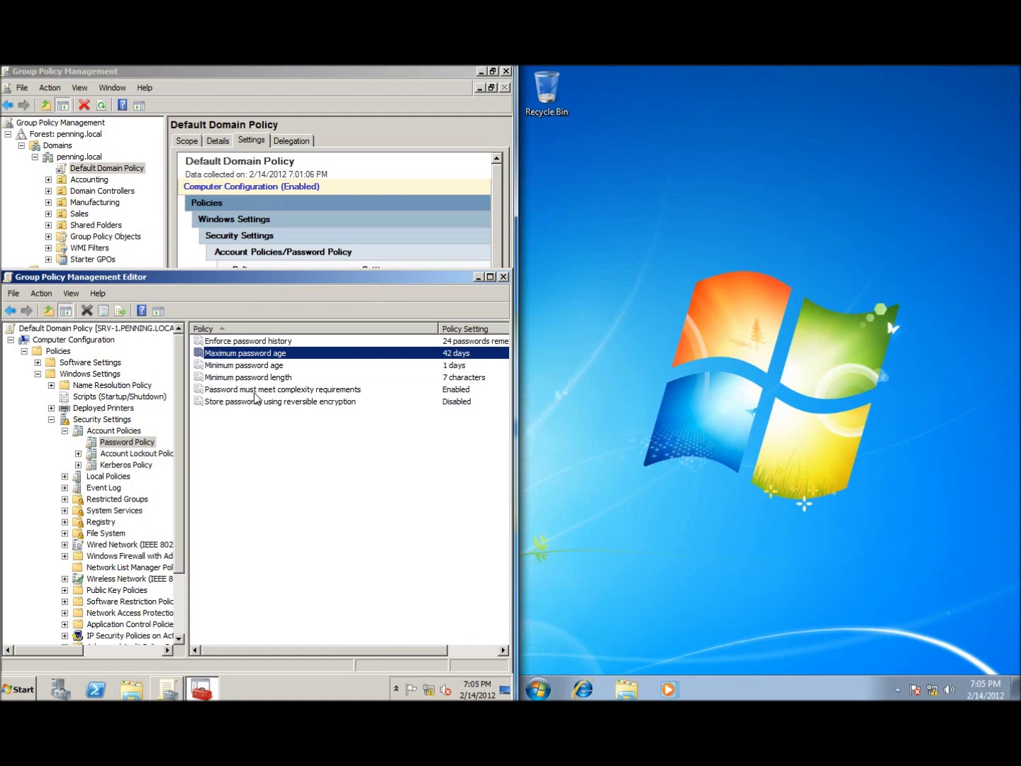
Change Maximum password age from 42 to 0 days and apply it
{"action": "double_click", "coordinate": [260, 357]}
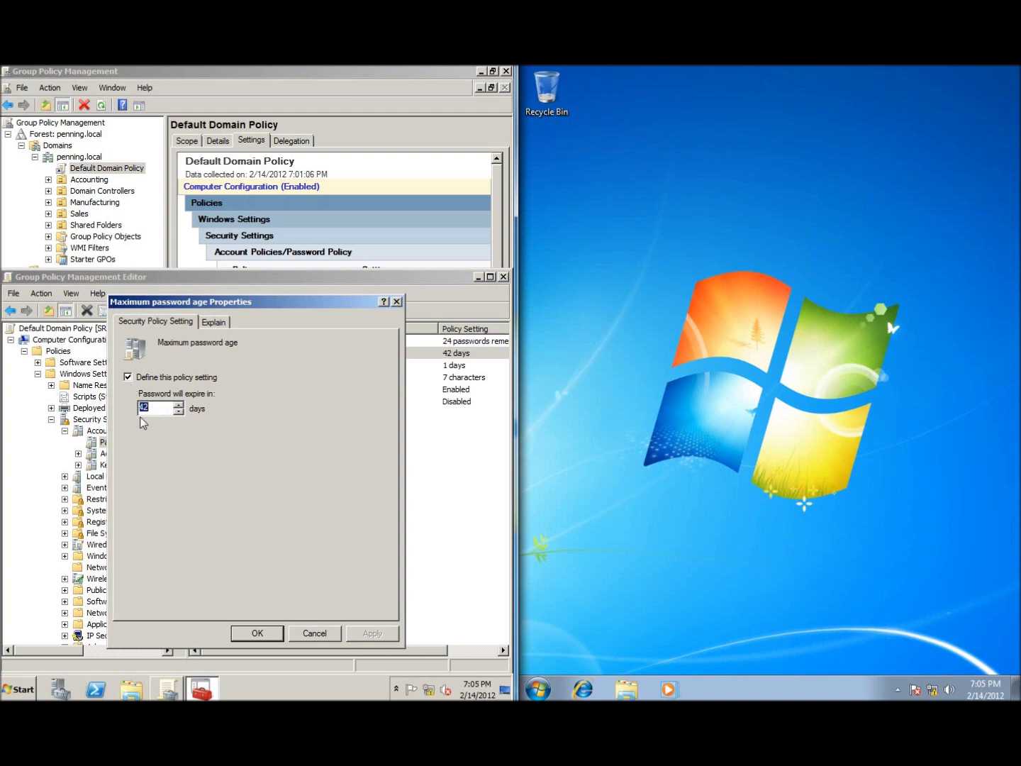
{"action": "type", "text": "0"}
{"action": "left_click", "coordinate": [381, 638]}
{"action": "left_click", "coordinate": [283, 635]}
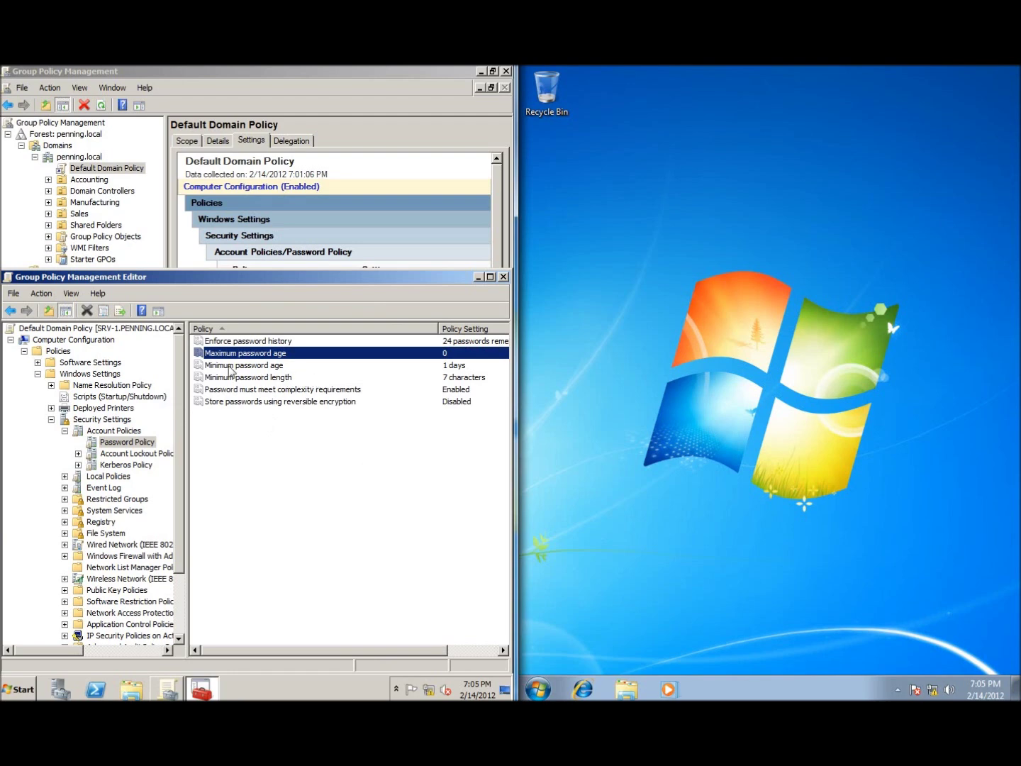
Read the Minimum password age explanation, then change it from 1 to 0 days and save
{"action": "left_click", "coordinate": [260, 368]}
{"action": "double_click", "coordinate": [260, 368]}
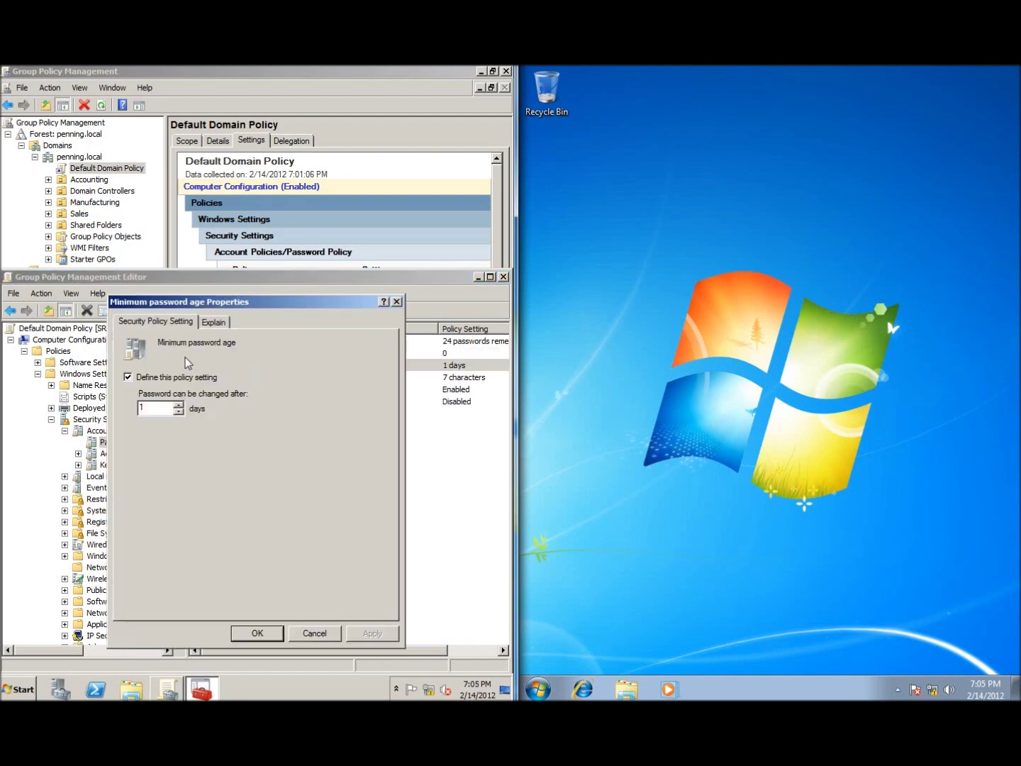
{"action": "left_click", "coordinate": [212, 322]}
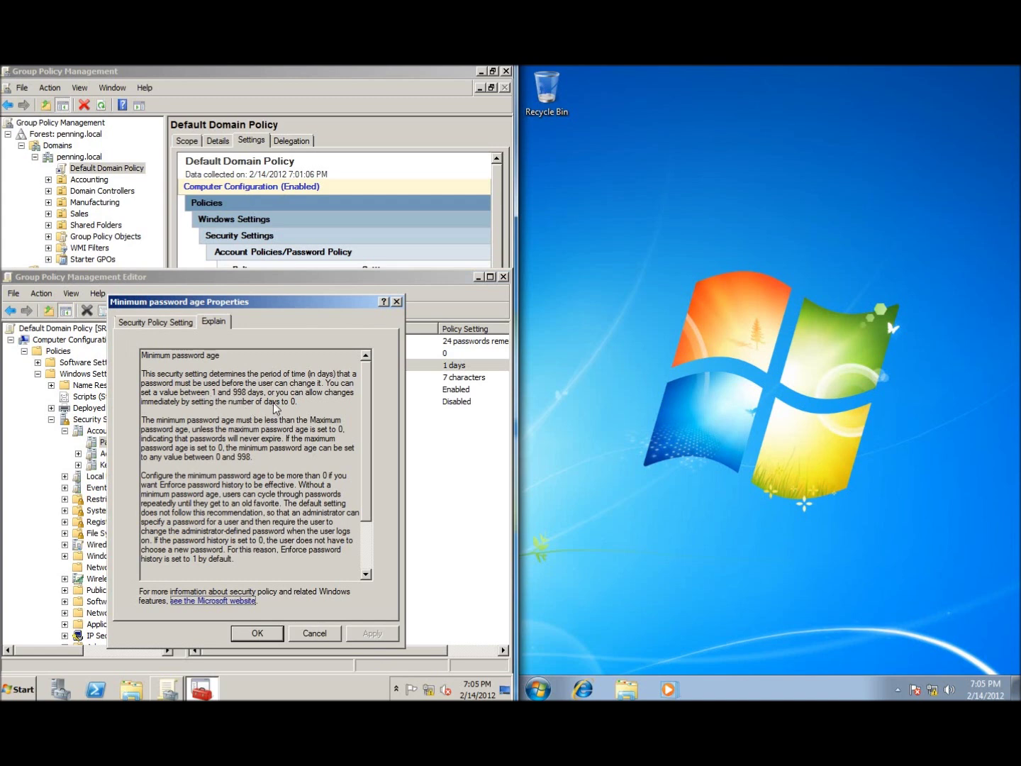
{"action": "left_click_drag", "start_coordinate": [284, 401], "coordinate": [301, 416]}
{"action": "left_click", "coordinate": [166, 325]}
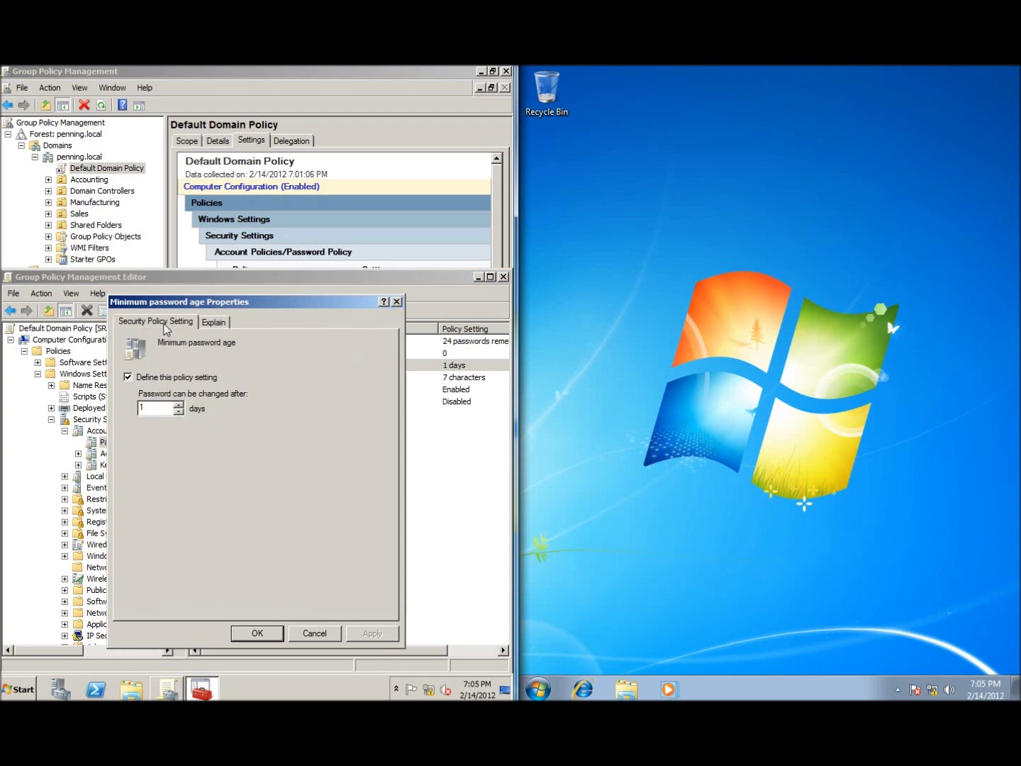
{"action": "type", "text": "0"}
{"action": "left_click", "coordinate": [258, 633]}
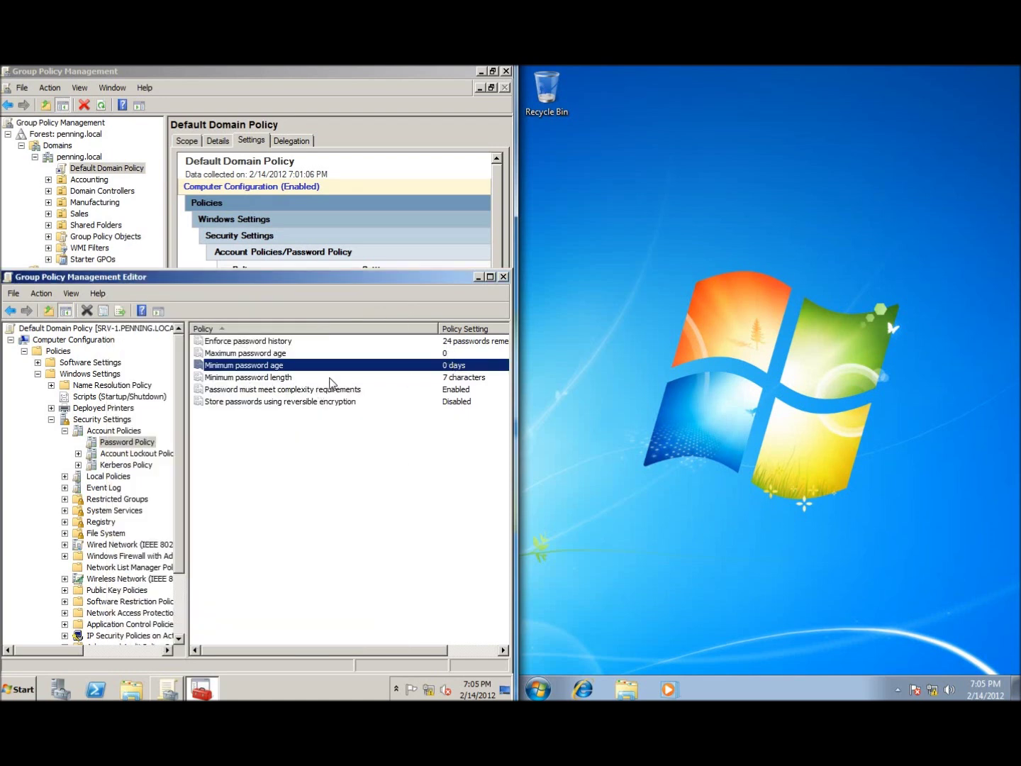
{"action": "double_click", "coordinate": [444, 379]}
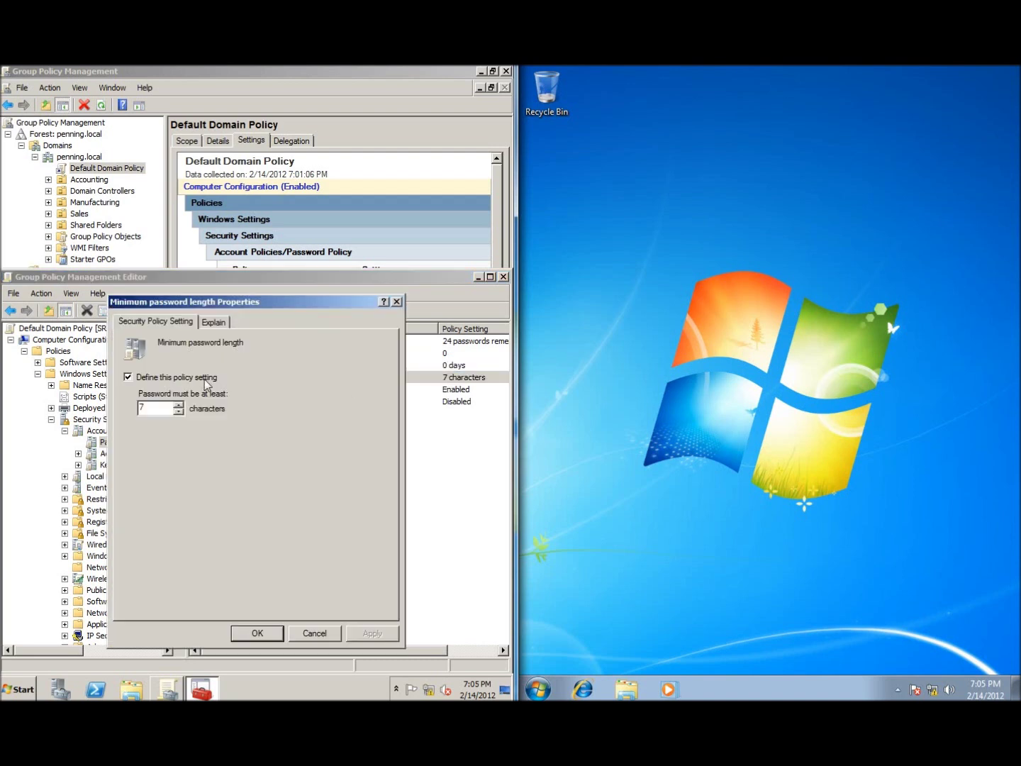
{"action": "left_click", "coordinate": [210, 321]}
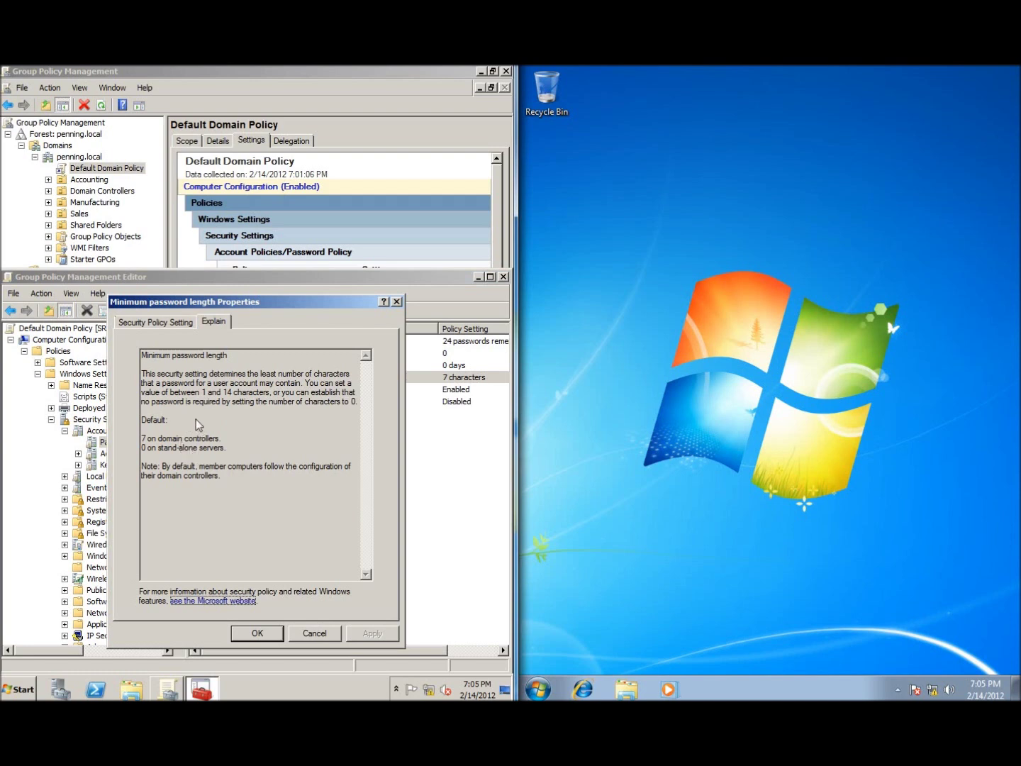
{"action": "left_click", "coordinate": [164, 321]}
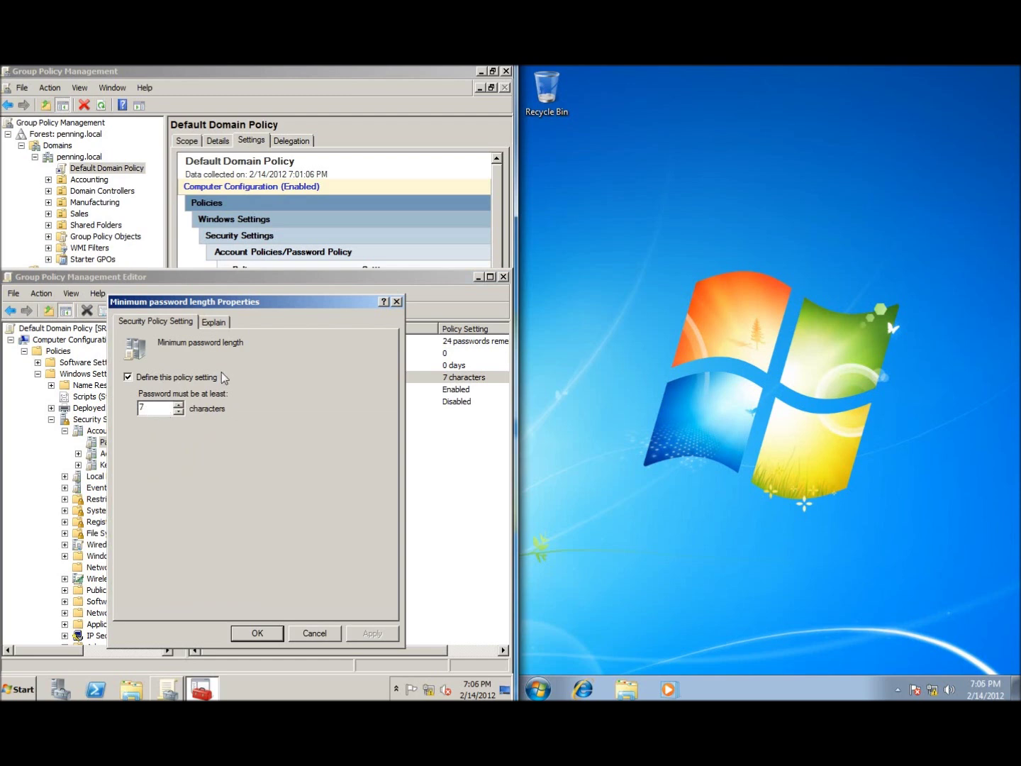
{"action": "left_click", "coordinate": [259, 633]}
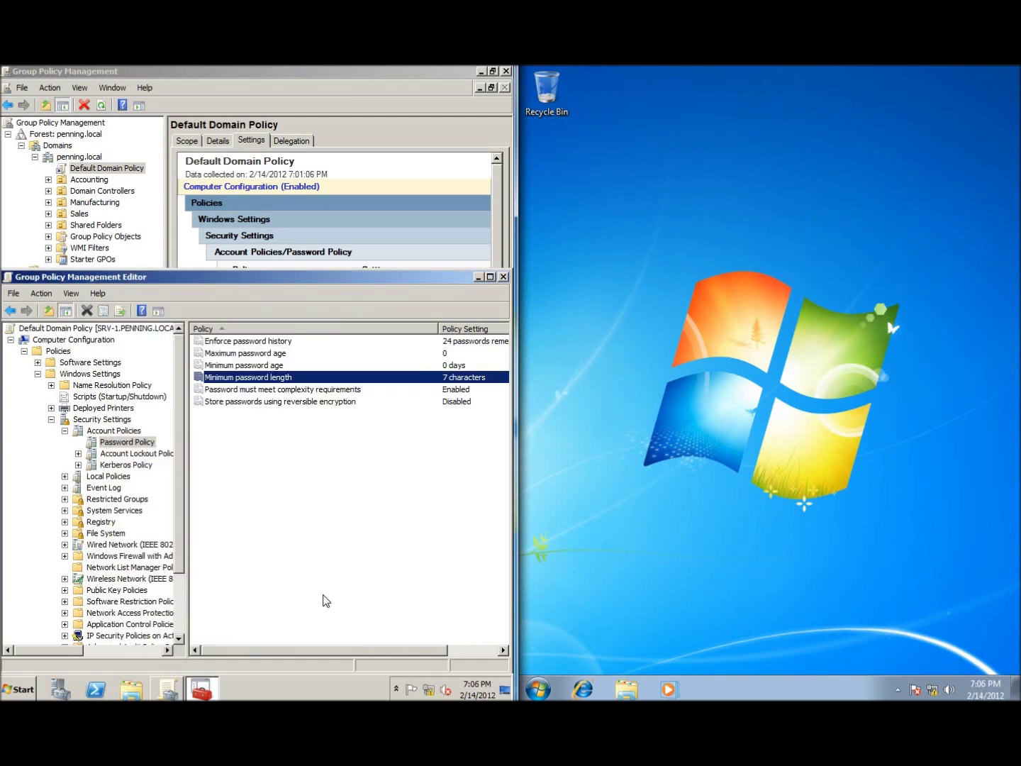
Open Password must meet complexity requirements and read its explanation, including the six-character rule
{"action": "left_click", "coordinate": [275, 393]}
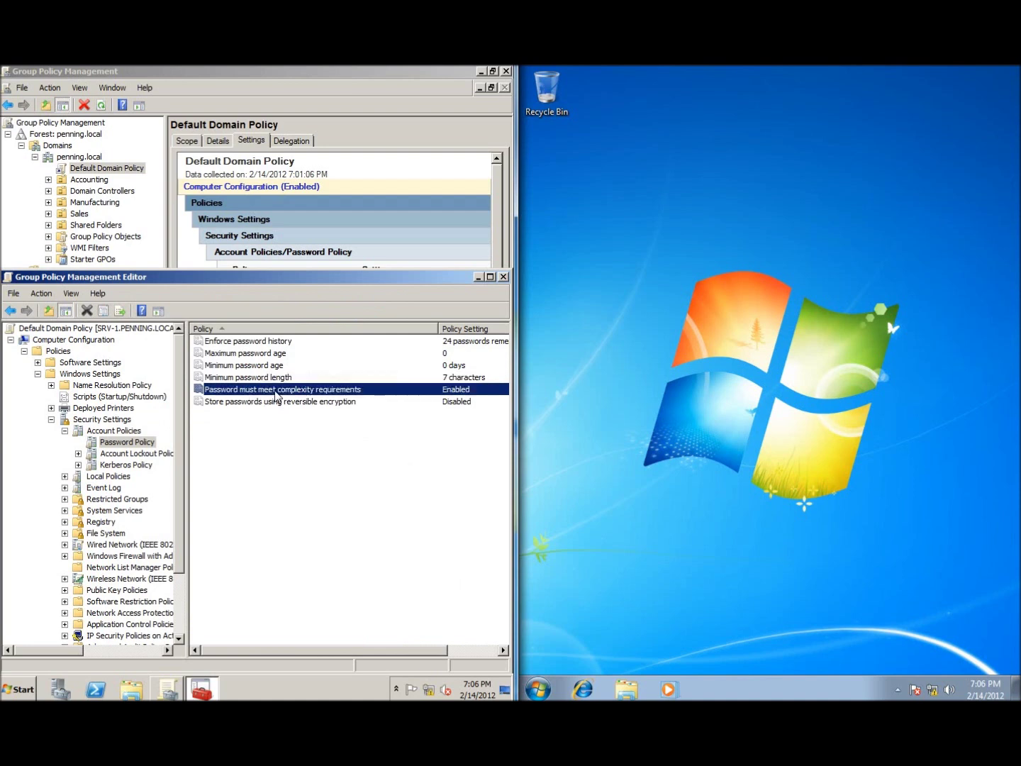
{"action": "double_click", "coordinate": [275, 393]}
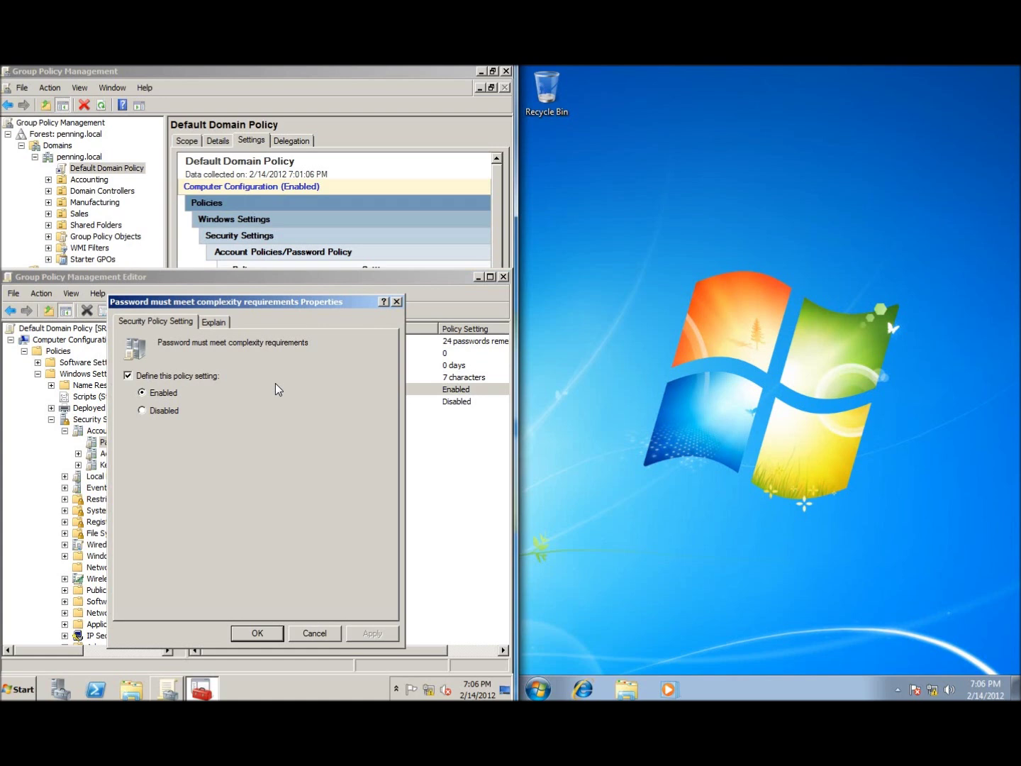
{"action": "left_click", "coordinate": [214, 323]}
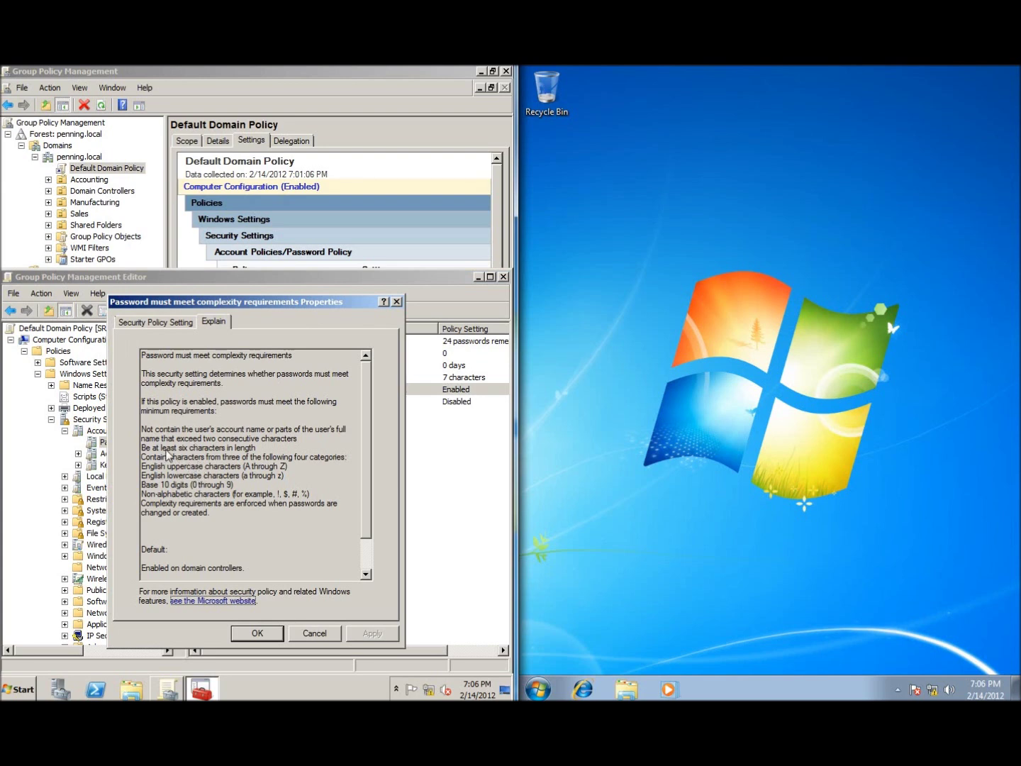
{"action": "left_click_drag", "start_coordinate": [153, 452], "coordinate": [245, 454]}
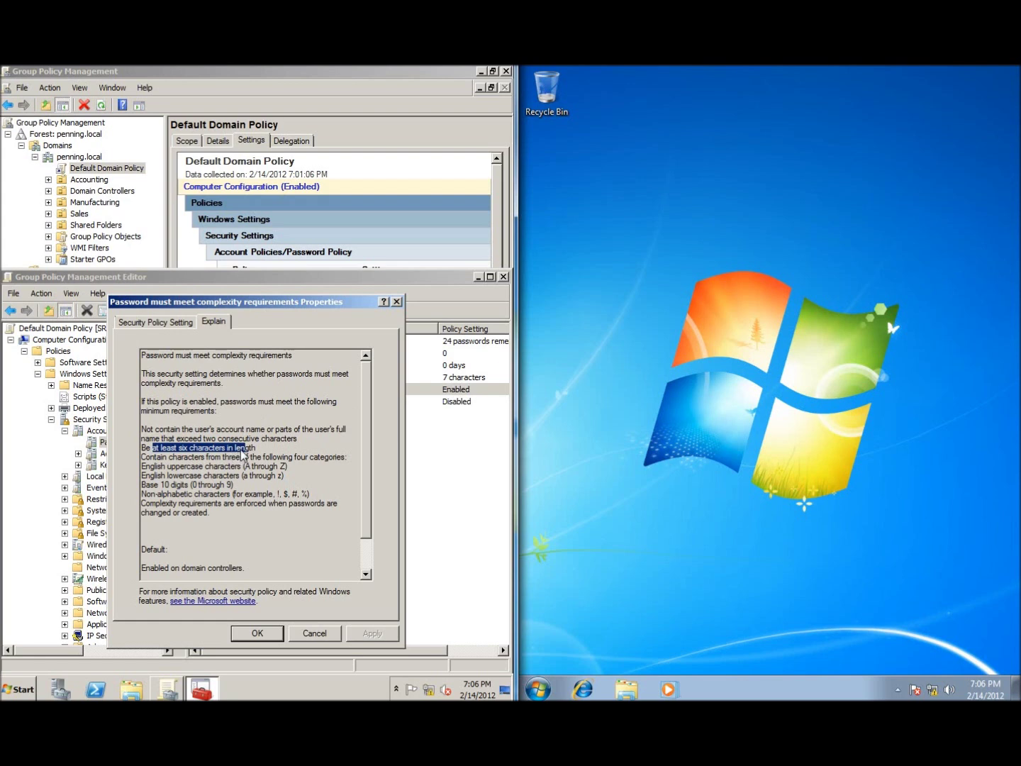
Uncheck Define this policy setting so password complexity becomes Not Defined, and save
{"action": "left_click", "coordinate": [183, 322]}
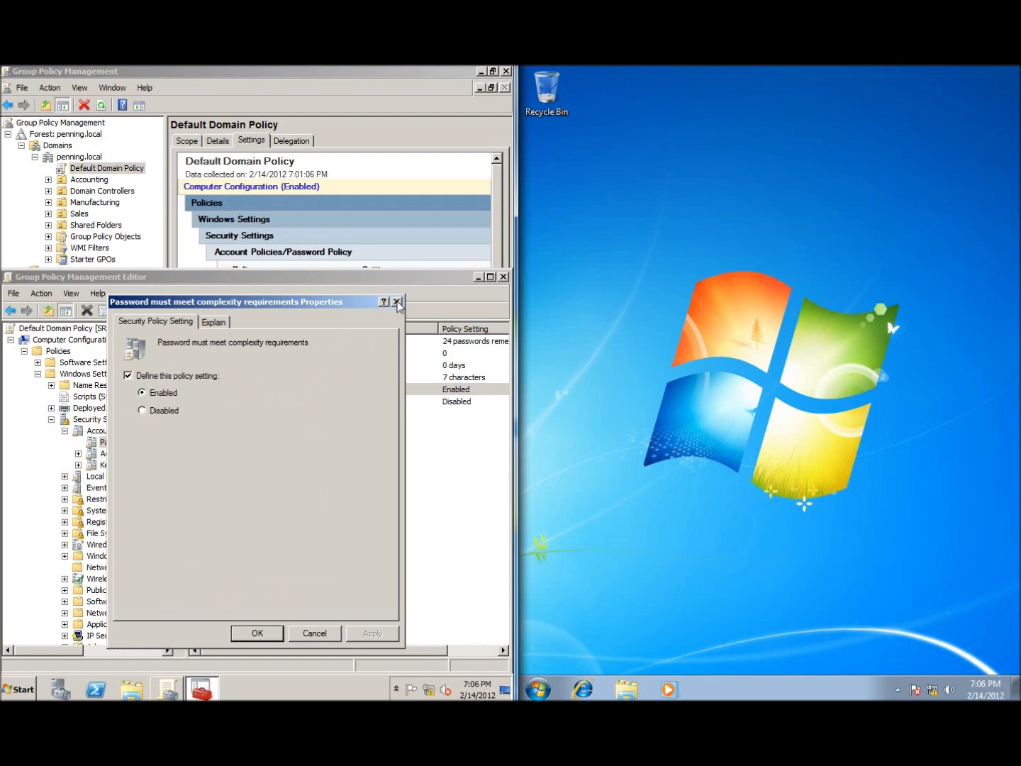
{"action": "left_click", "coordinate": [128, 376]}
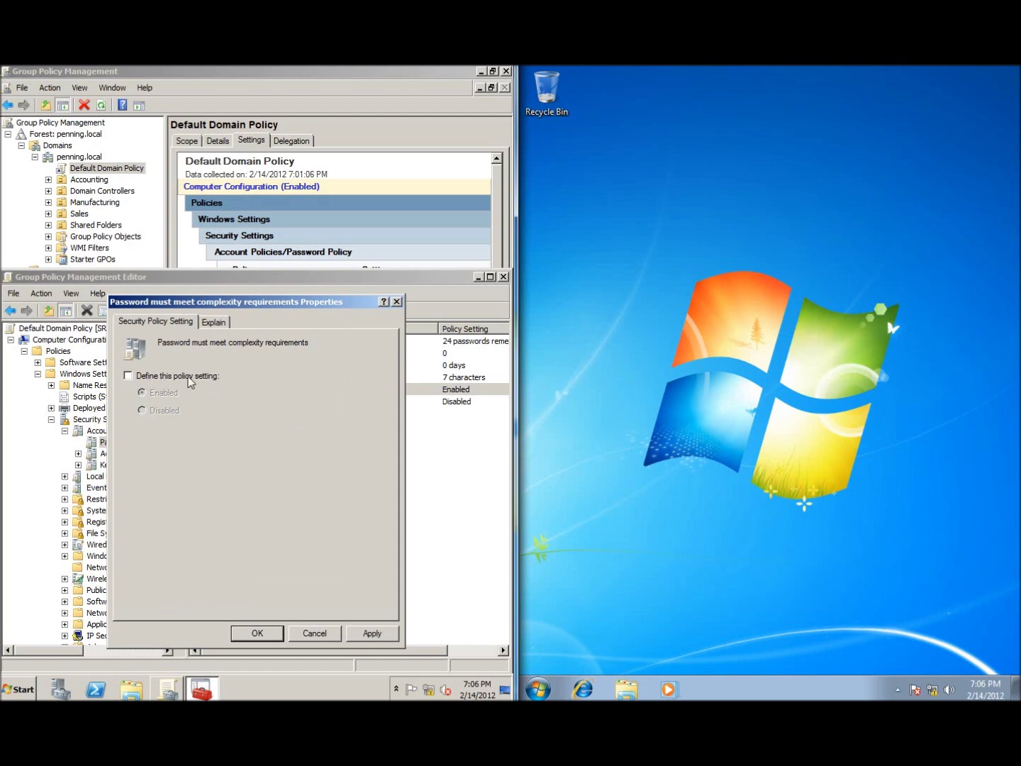
{"action": "left_click", "coordinate": [258, 633]}
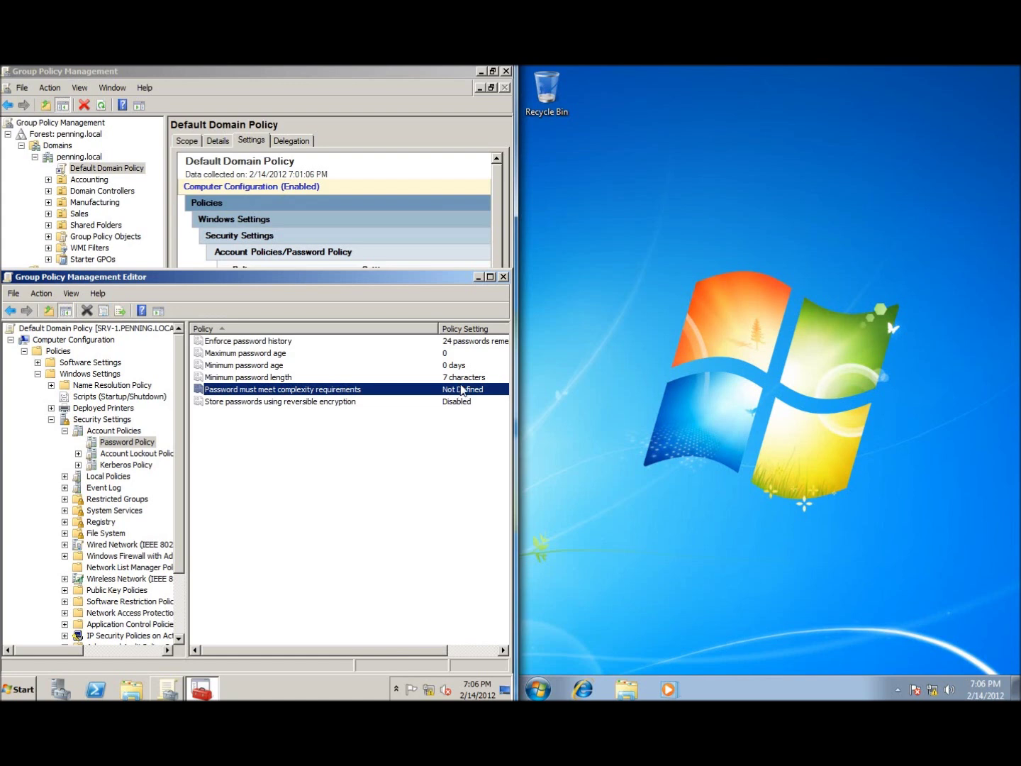
{"action": "key", "text": "Up"}
{"action": "key", "text": "Down"}
{"action": "left_click", "coordinate": [456, 380]}
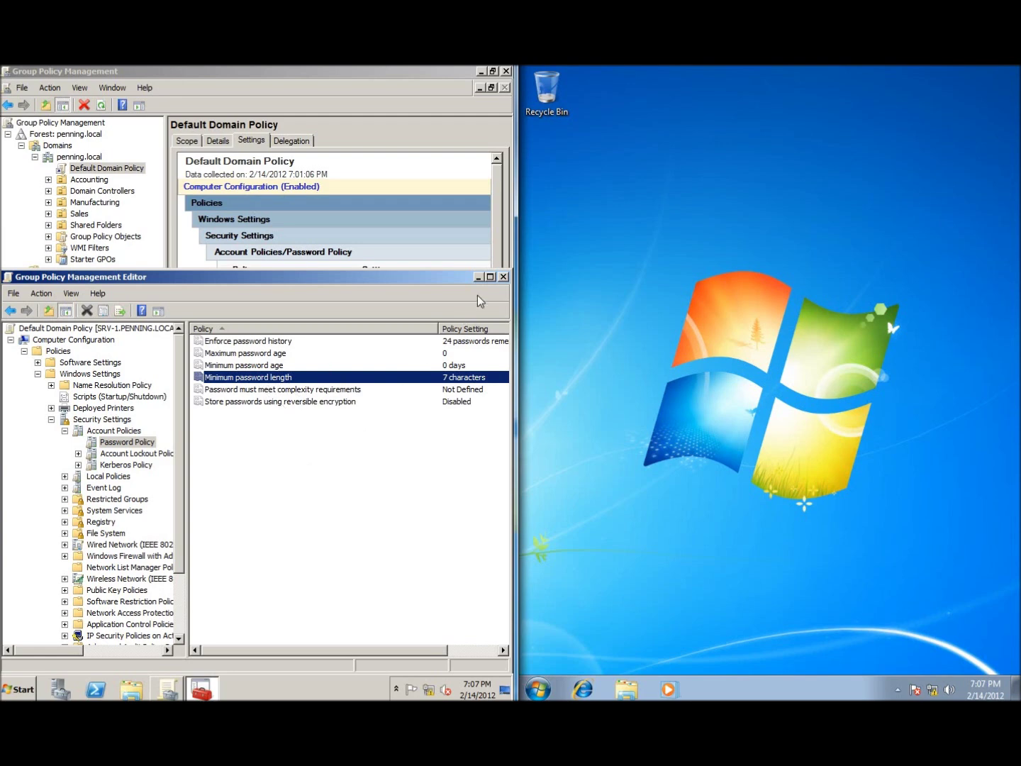
Close the editor and refresh the console, dismissing the IE security and GPO link dialogs
{"action": "left_click", "coordinate": [504, 277]}
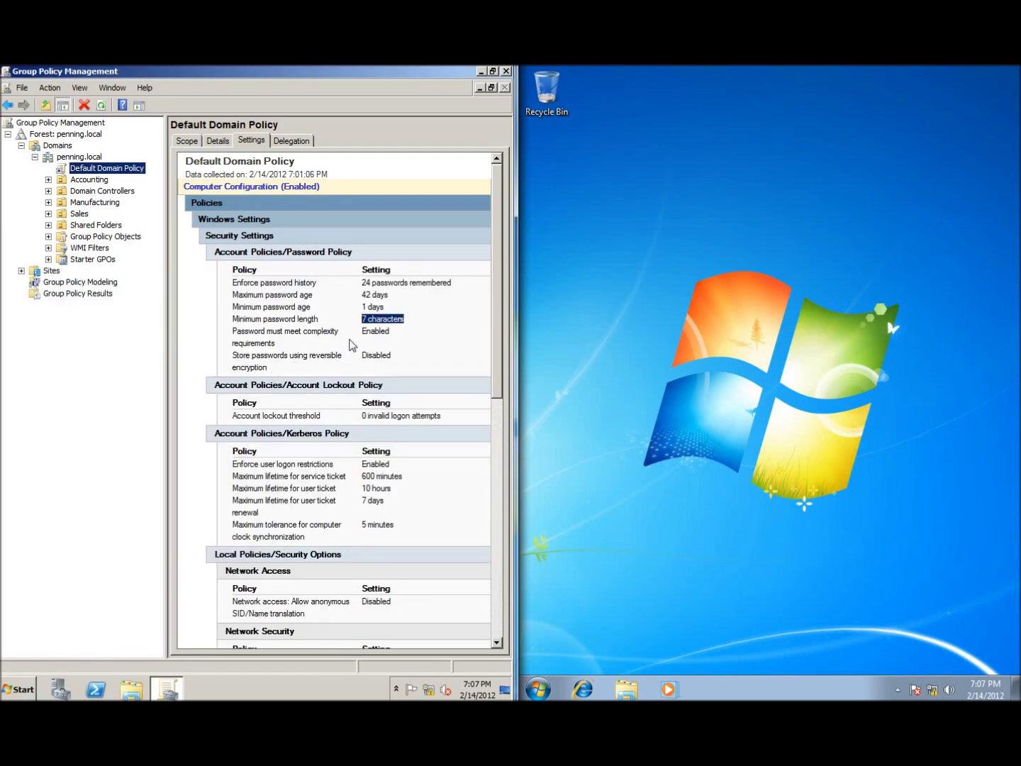
{"action": "left_click", "coordinate": [102, 106]}
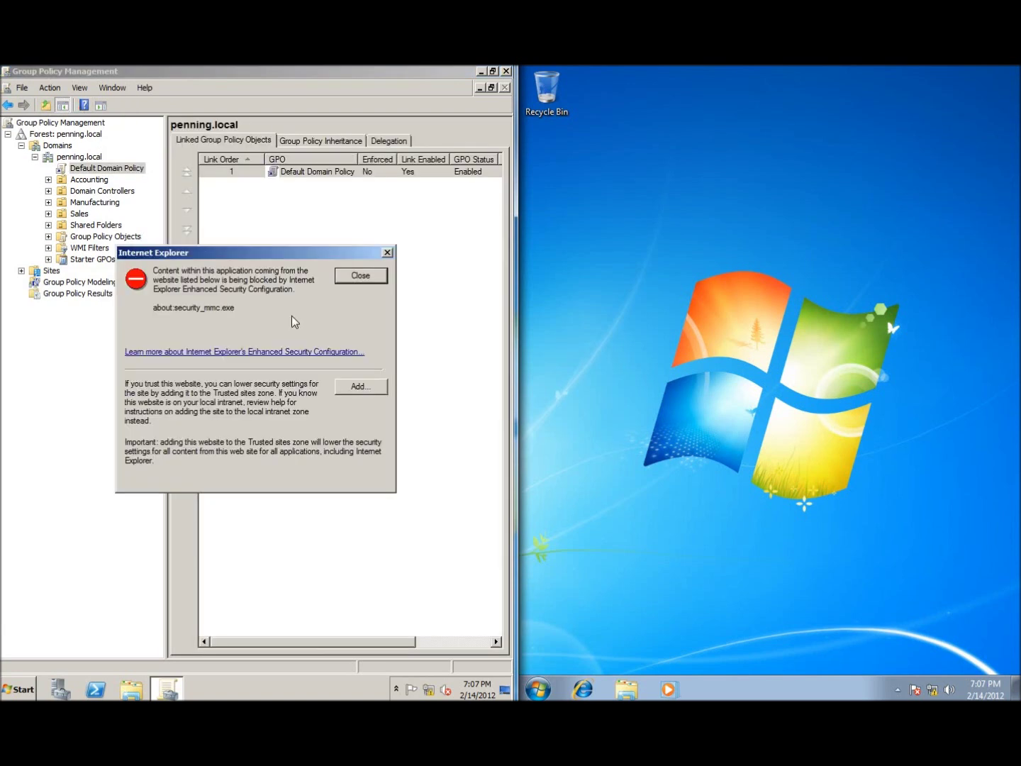
{"action": "left_click", "coordinate": [357, 278]}
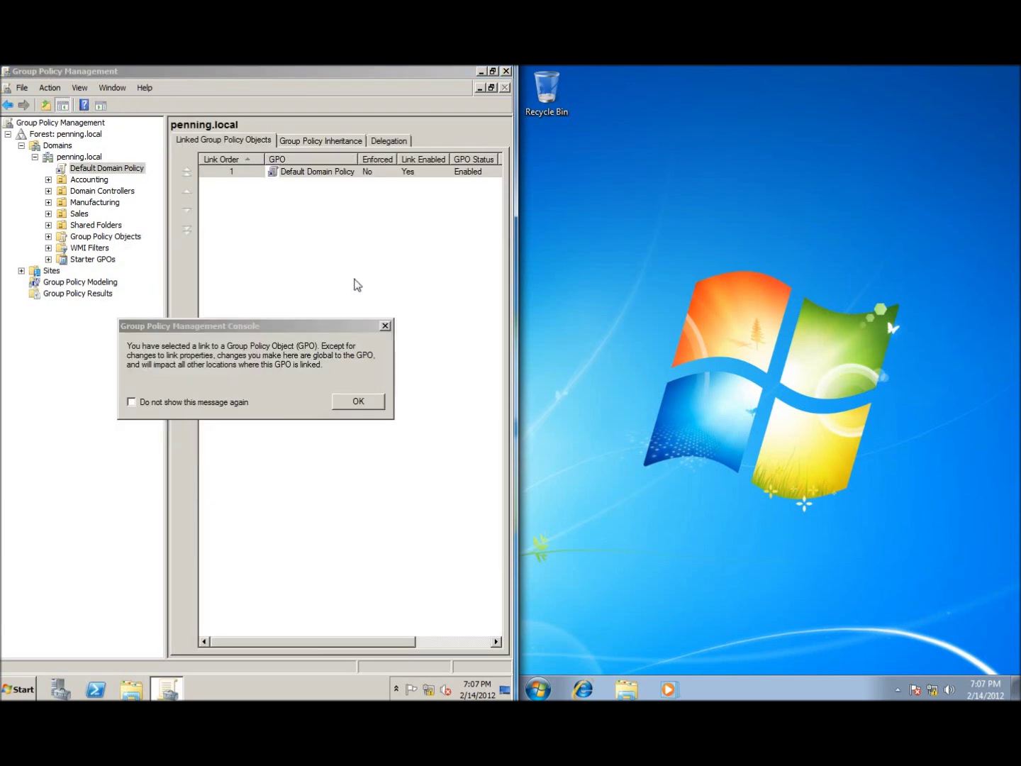
{"action": "left_click", "coordinate": [355, 401]}
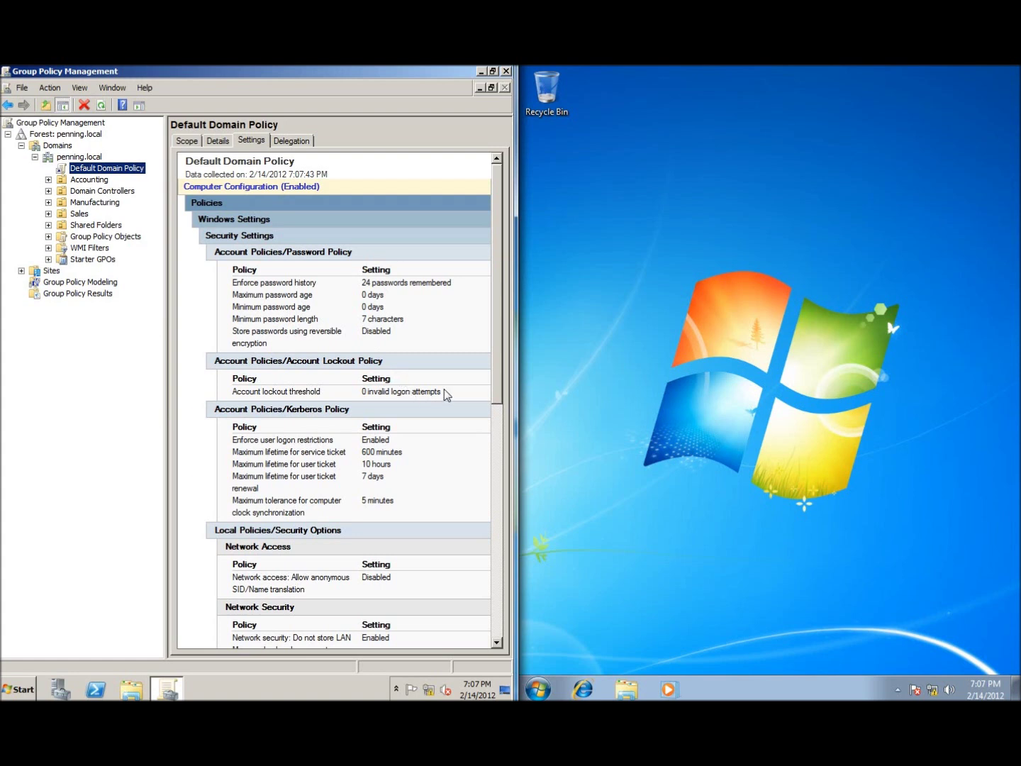
Run gpupdate on the server from the Start menu search box
{"action": "left_click", "coordinate": [29, 688]}
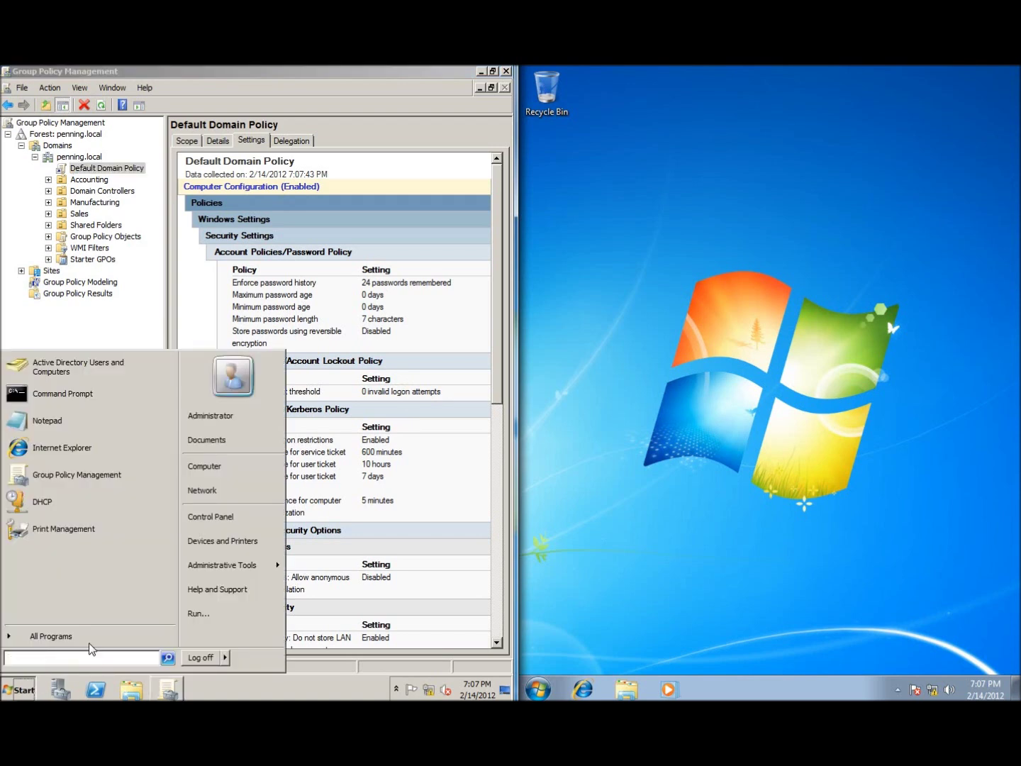
{"action": "type", "text": "gpedit.msc"}
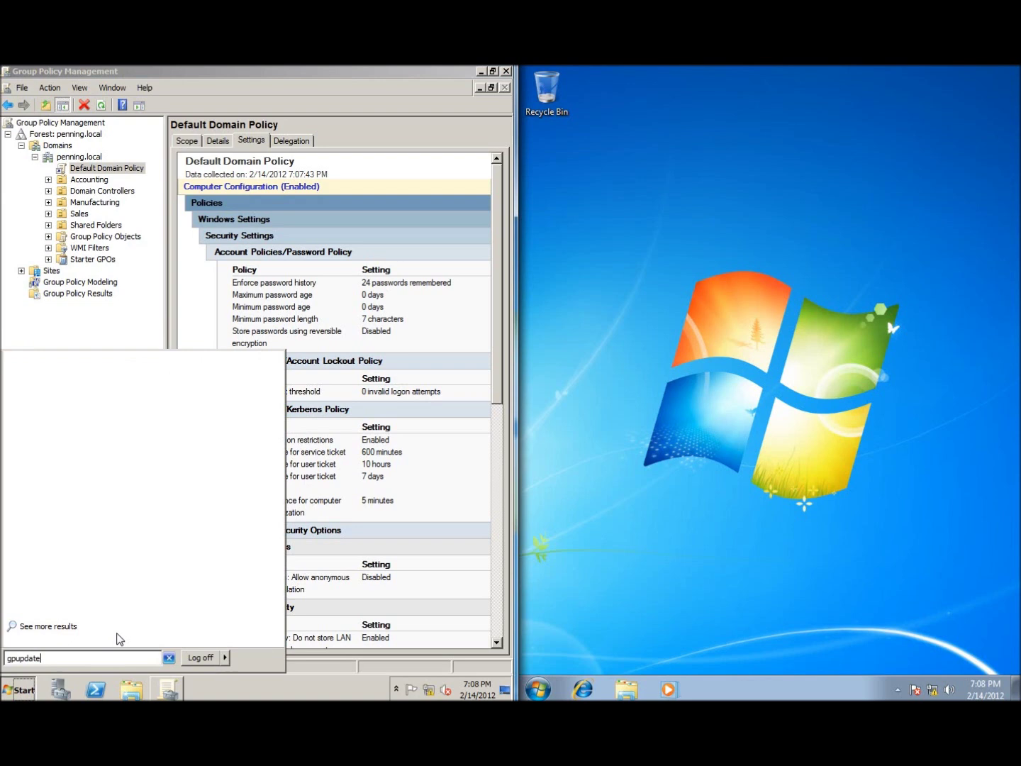
{"action": "key", "text": "Return"}
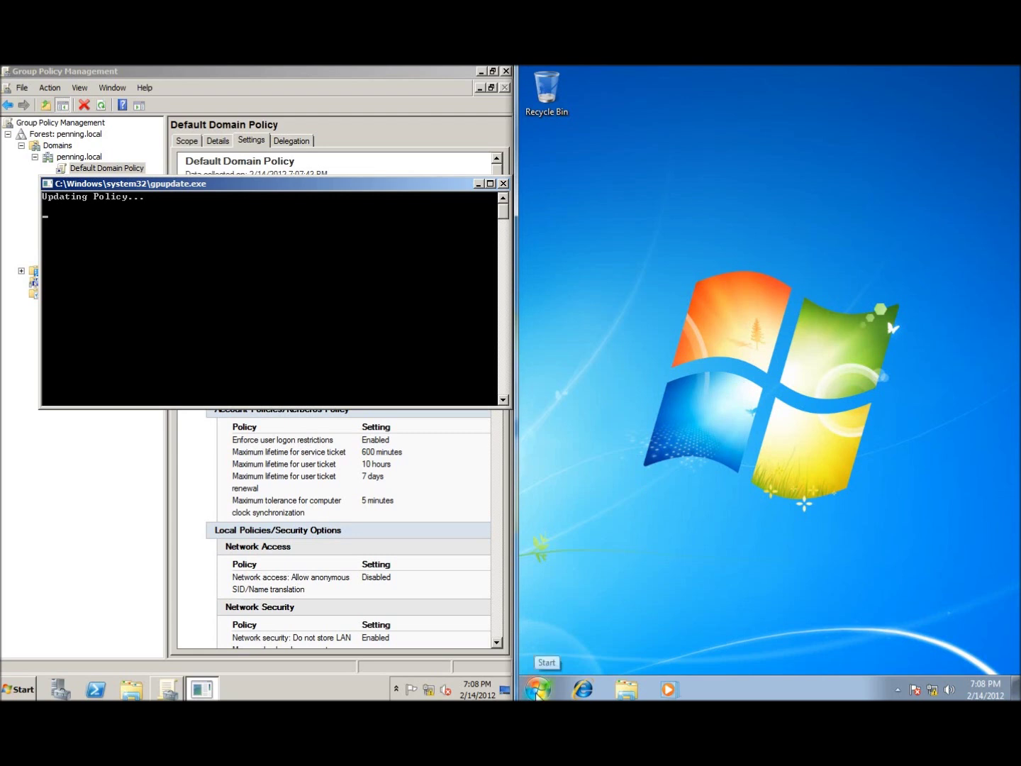
{"action": "left_click", "coordinate": [539, 687]}
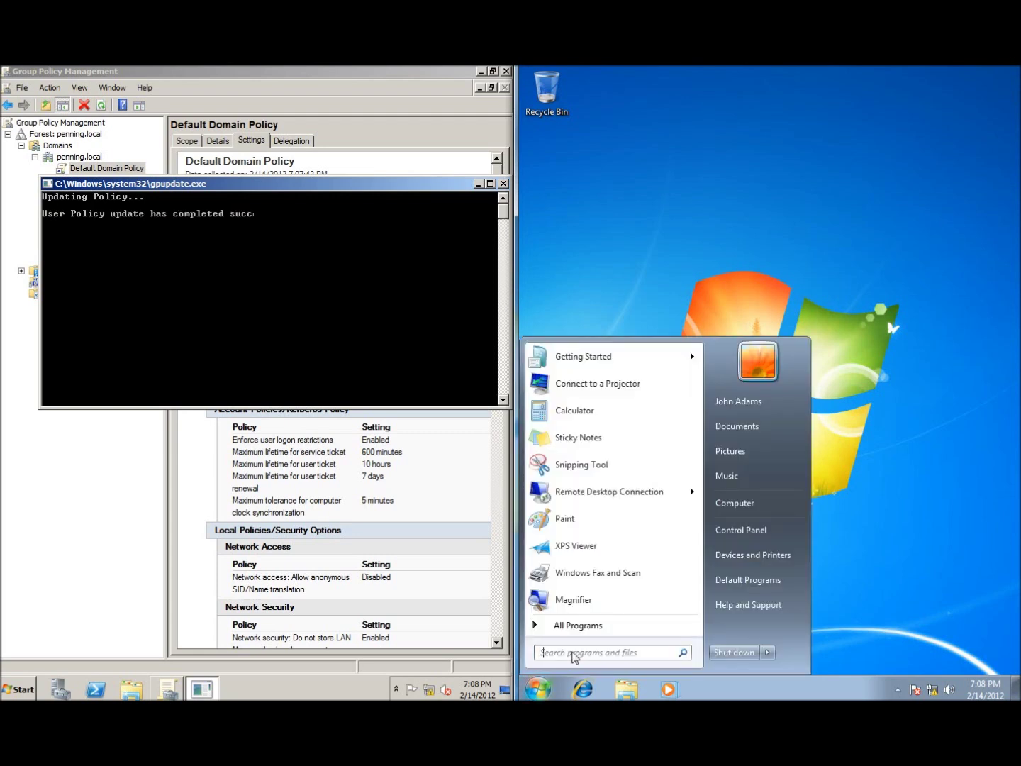
Run gpupdate from the Windows 7 Start menu search to refresh the client's group policy
{"action": "type", "text": "gp"}
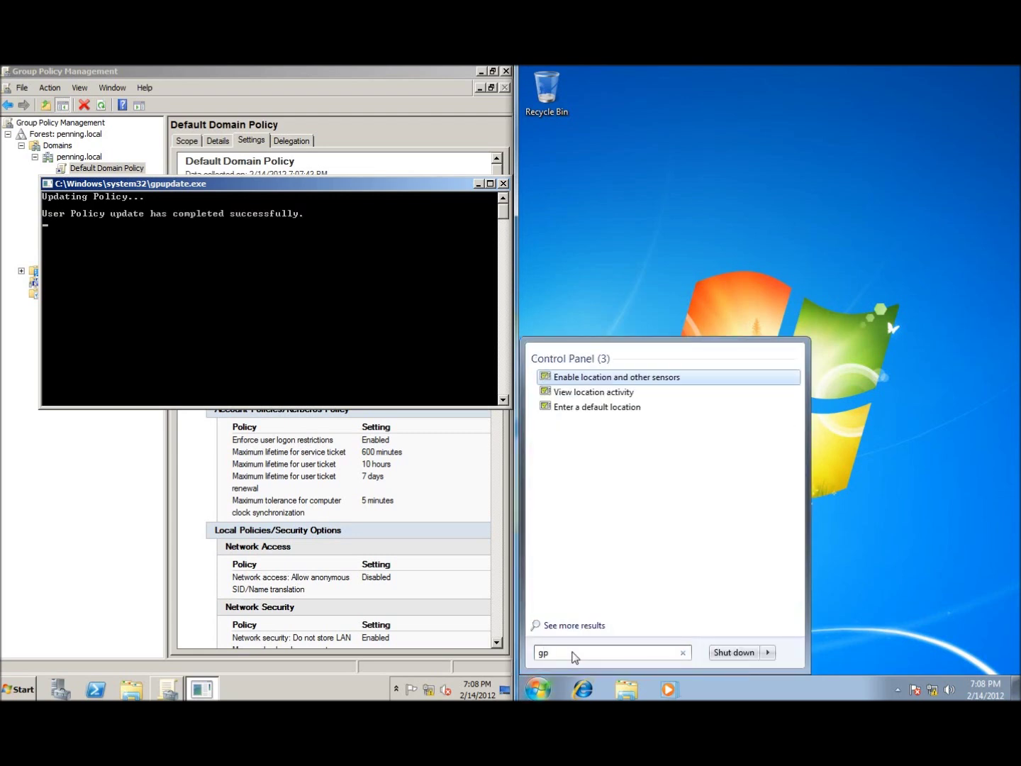
{"action": "type", "text": "update"}
{"action": "key", "text": "Return"}
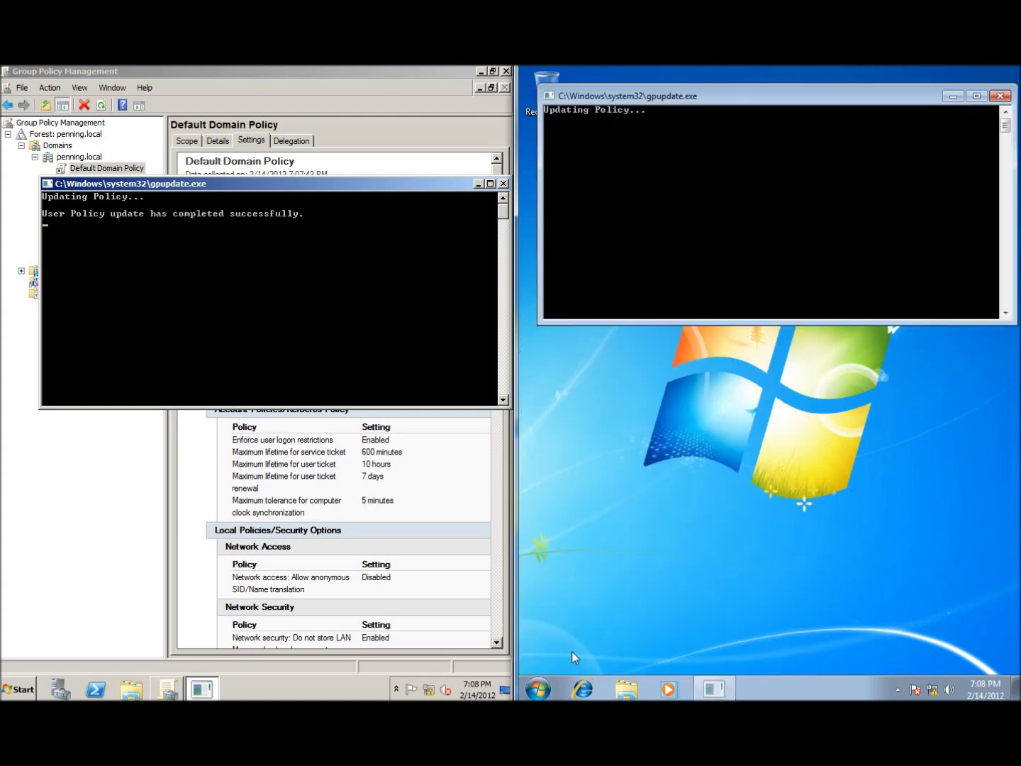